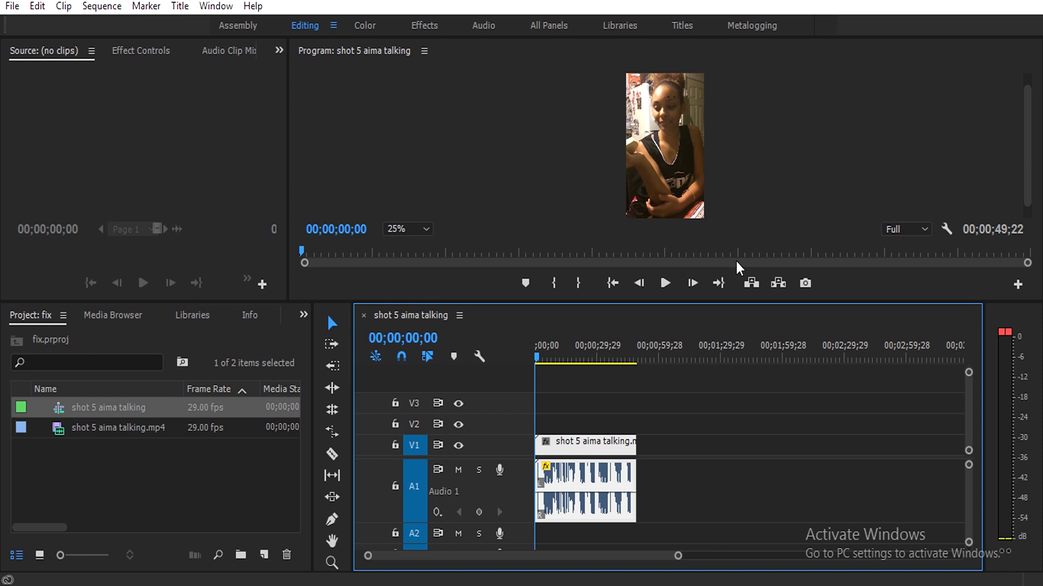
{"action": "left_click_drag", "start_coordinate": [538, 352], "coordinate": [545, 354]}
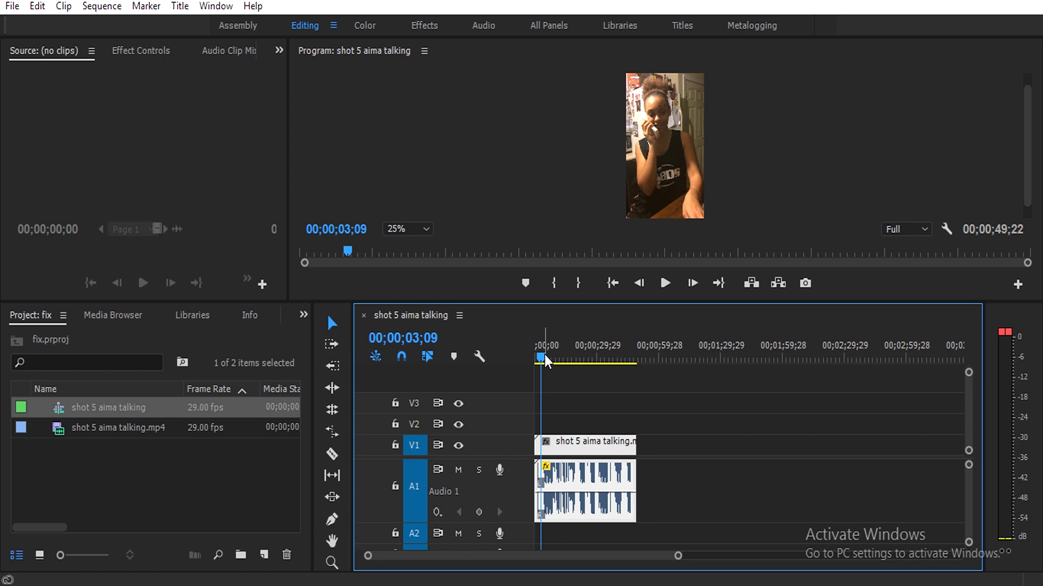
{"action": "left_click_drag", "start_coordinate": [544, 354], "coordinate": [527, 353]}
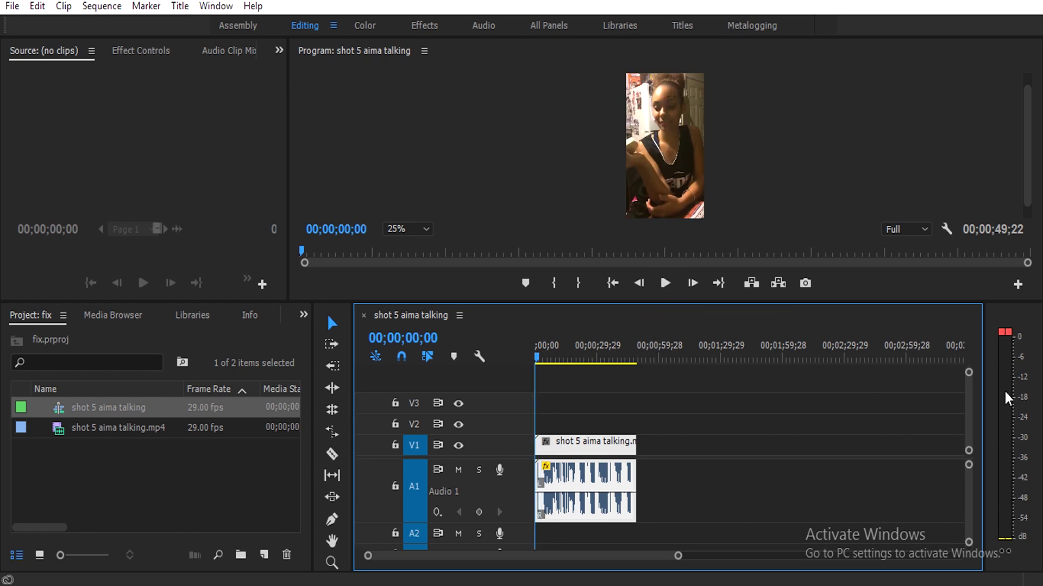
{"action": "left_click", "coordinate": [666, 283]}
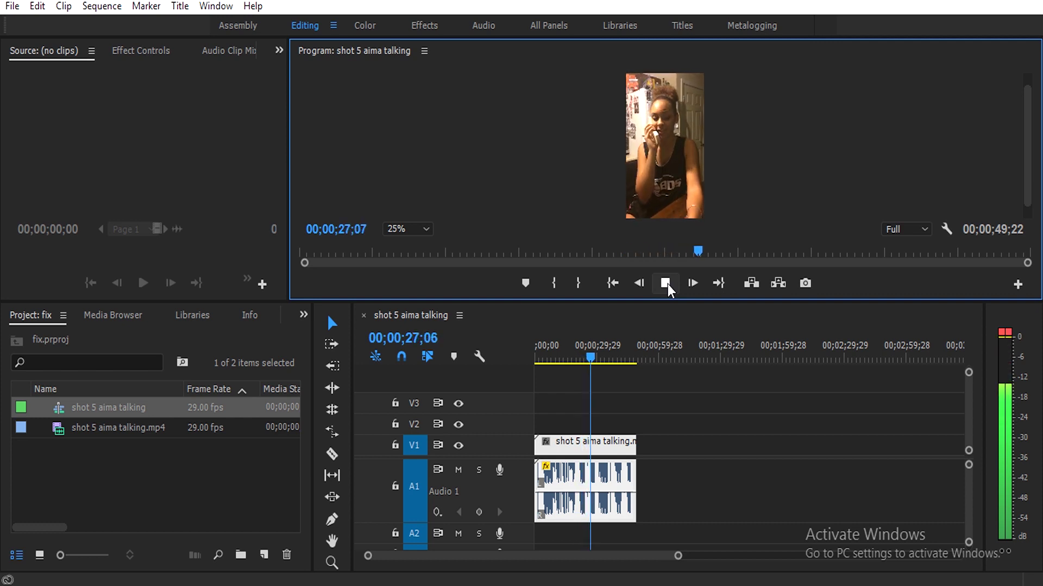
{"action": "left_click", "coordinate": [666, 285]}
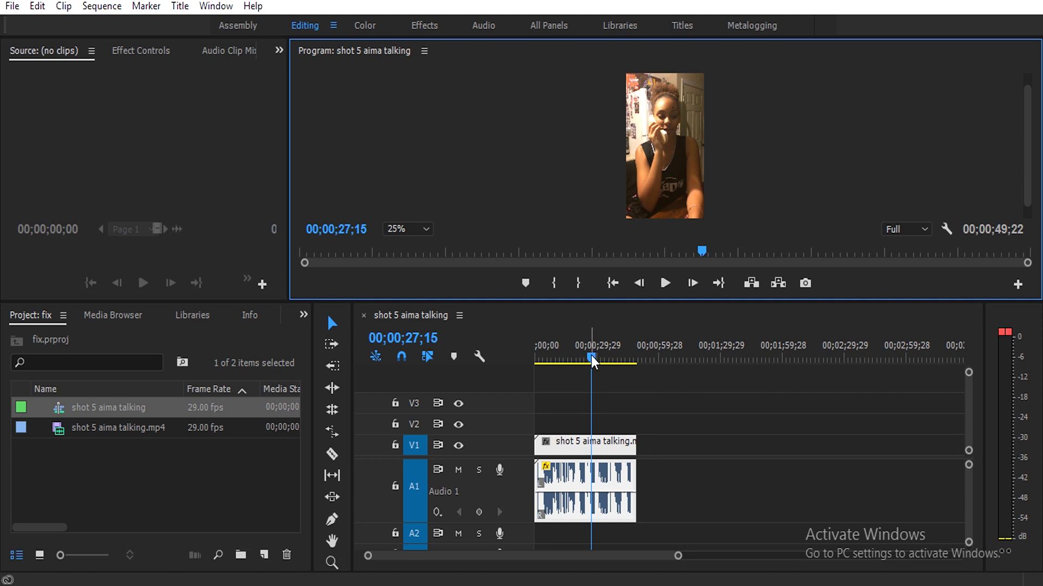
{"action": "left_click_drag", "start_coordinate": [590, 356], "coordinate": [582, 355]}
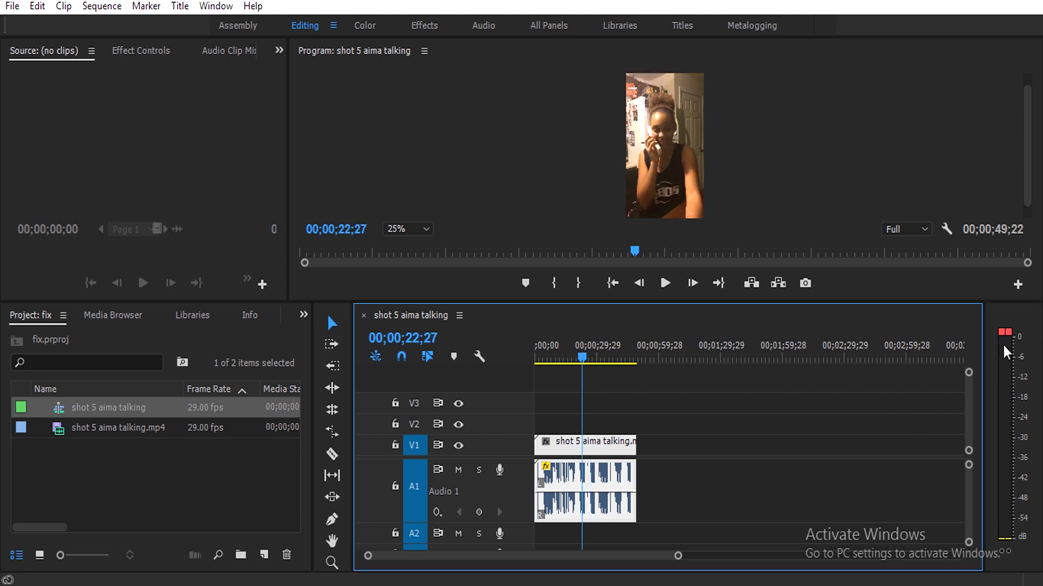
{"action": "key", "text": "space"}
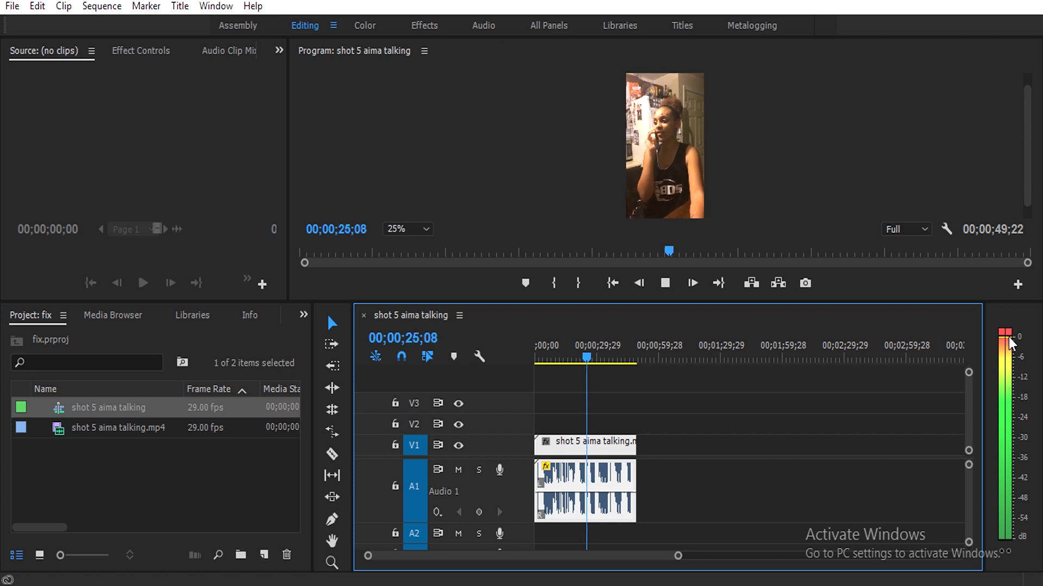
{"action": "key", "text": "space"}
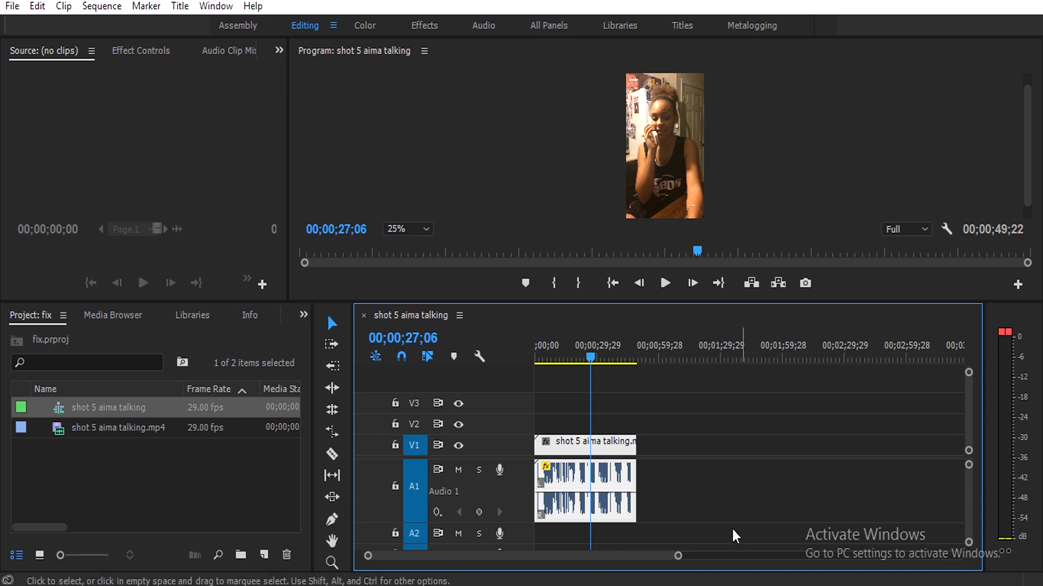
{"action": "left_click_drag", "start_coordinate": [678, 555], "coordinate": [630, 560]}
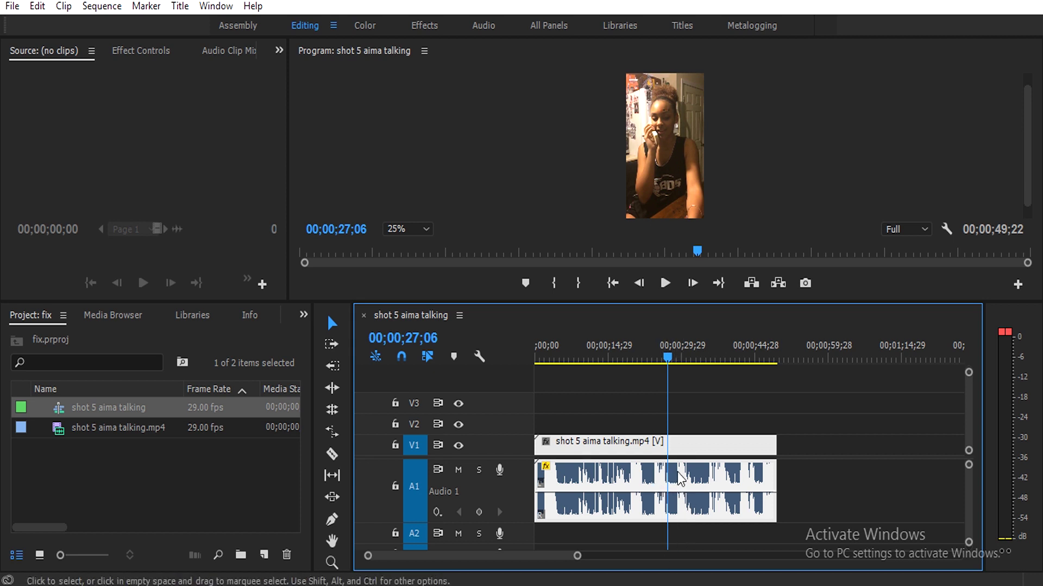
{"action": "key", "text": "space"}
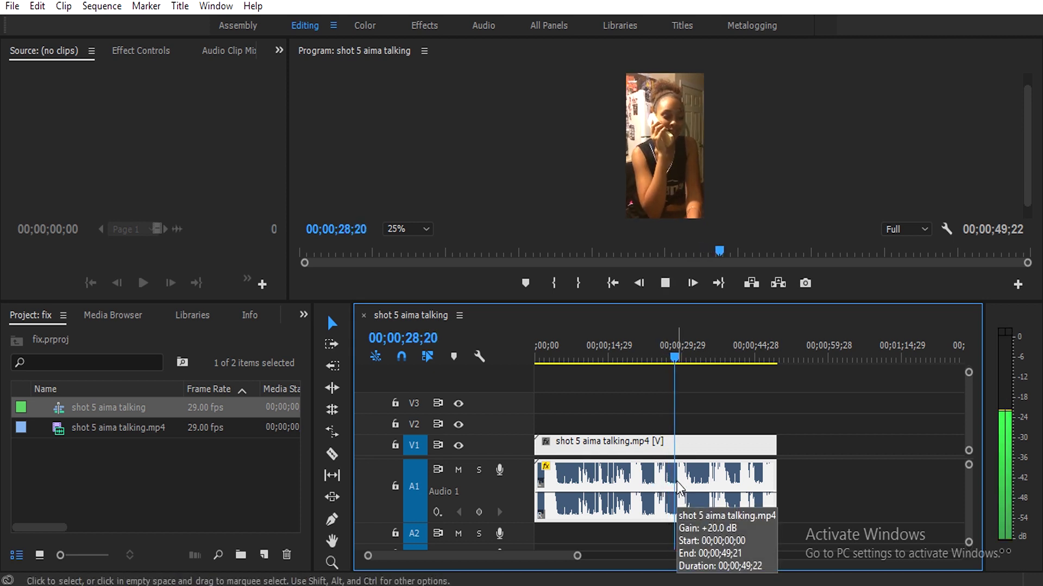
{"action": "key", "text": "space"}
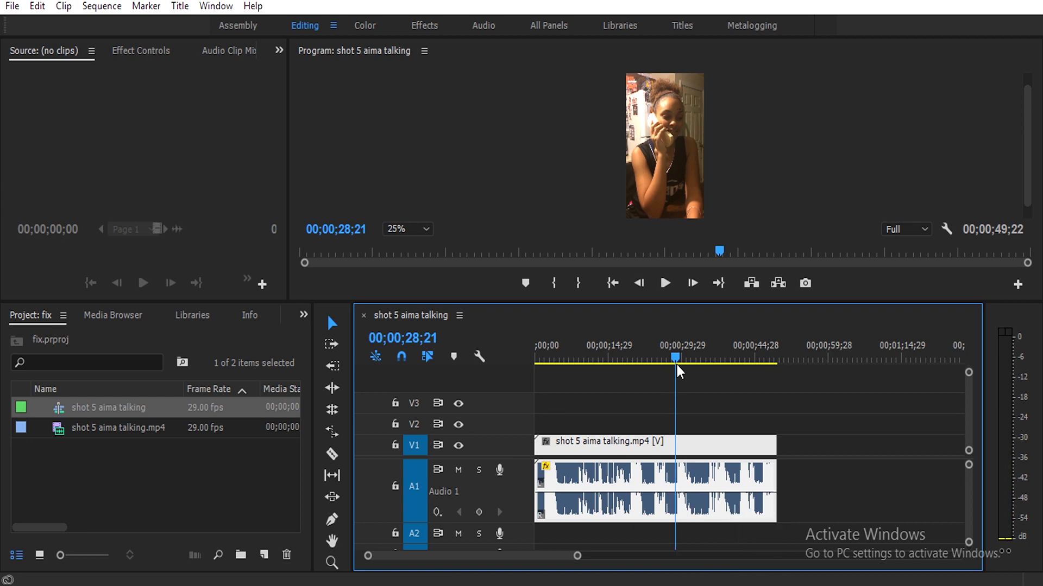
{"action": "left_click_drag", "start_coordinate": [677, 358], "coordinate": [672, 363]}
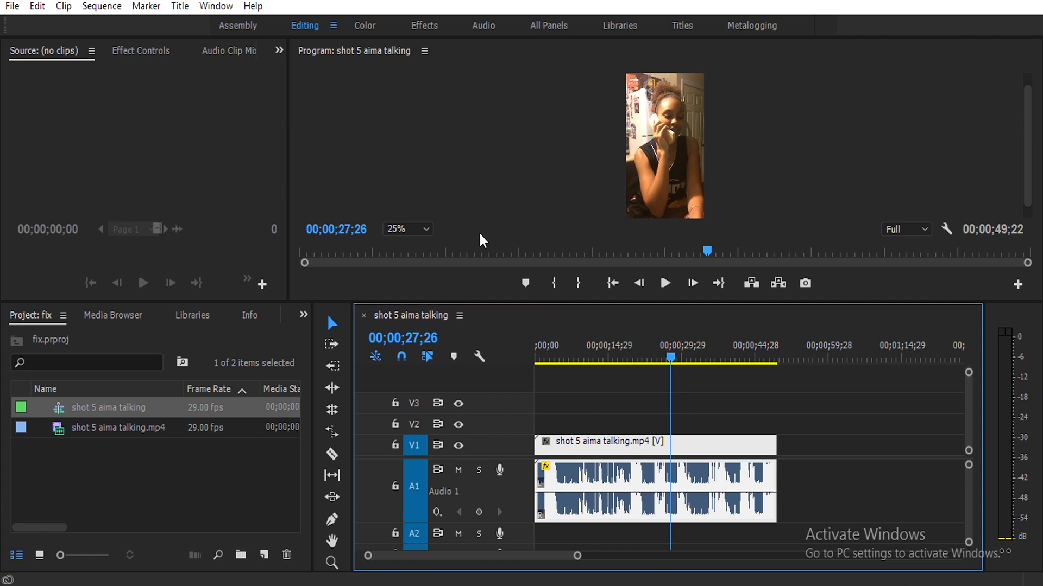
{"action": "left_click", "coordinate": [102, 5]}
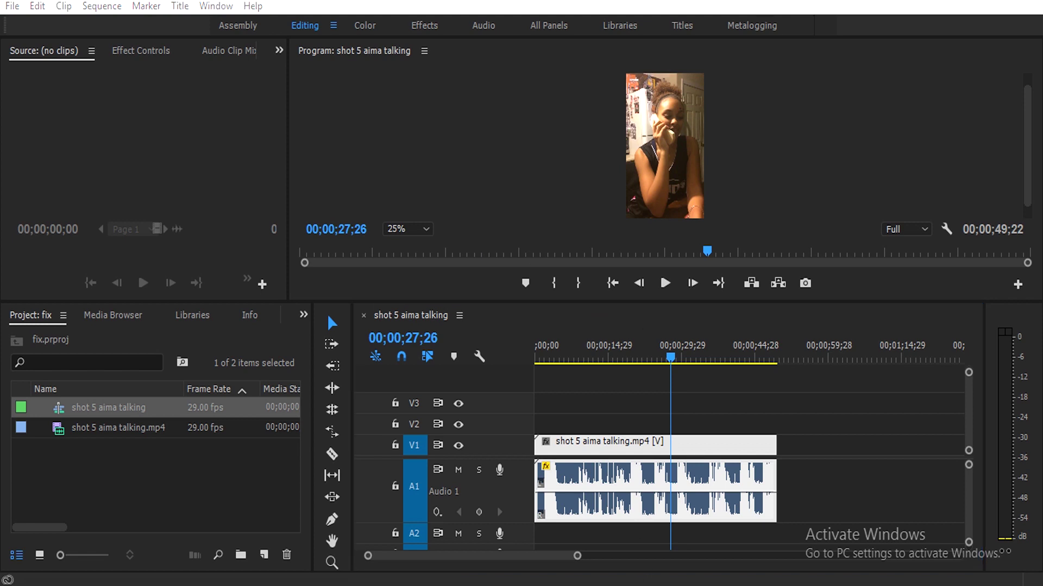
{"action": "left_click", "coordinate": [624, 554]}
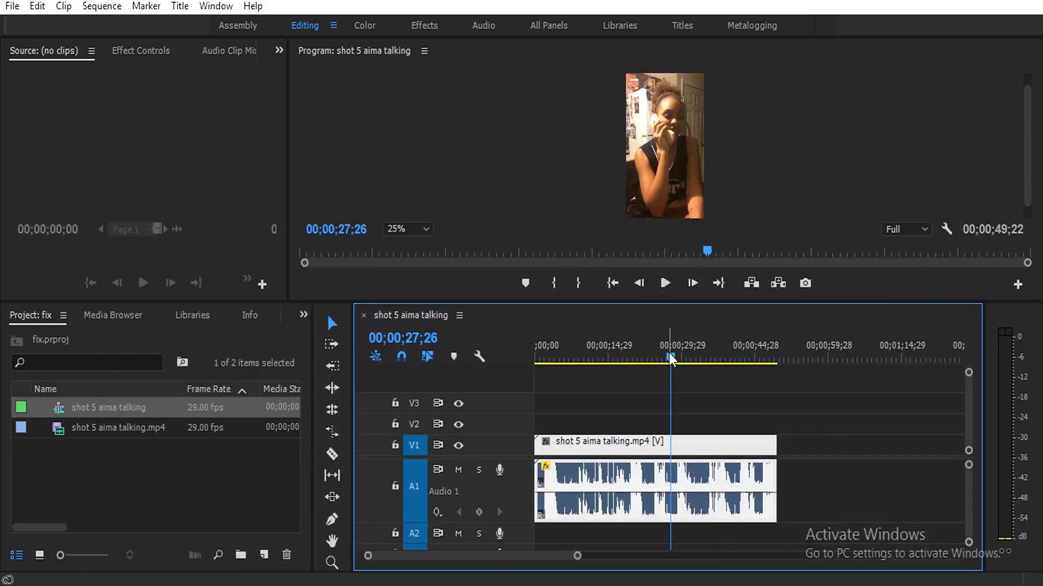
- Scrub the playhead to the very end of the sequence and bring up the file commands for export
{"action": "left_click_drag", "start_coordinate": [670, 357], "coordinate": [540, 364]}
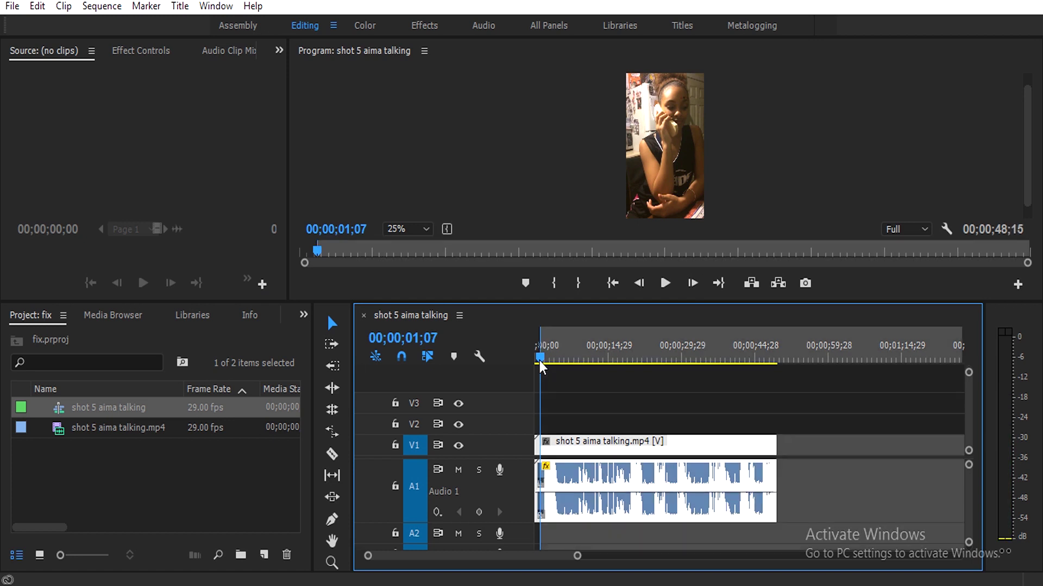
{"action": "left_click", "coordinate": [766, 363]}
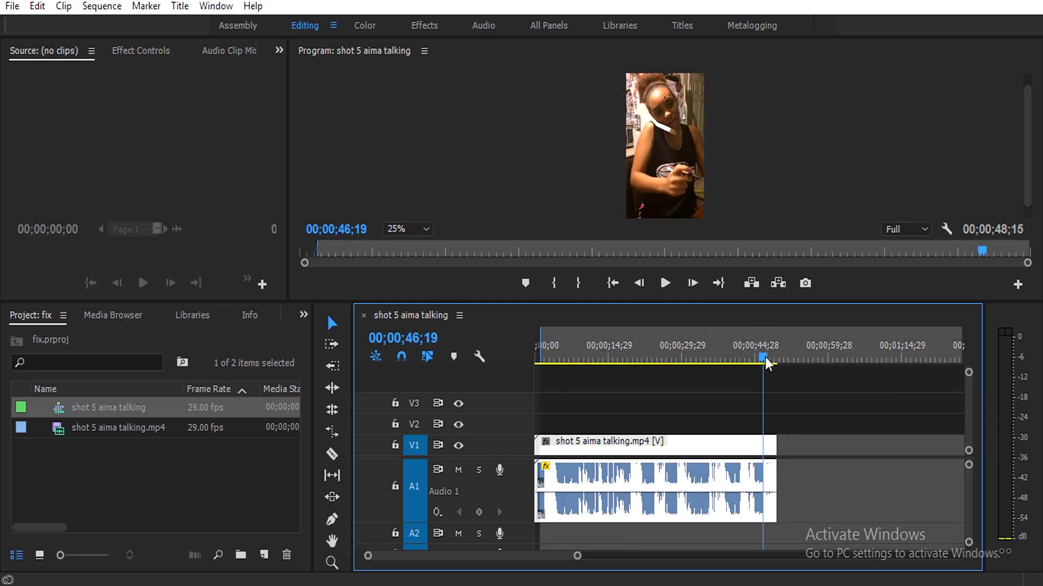
{"action": "left_click_drag", "start_coordinate": [766, 362], "coordinate": [776, 361]}
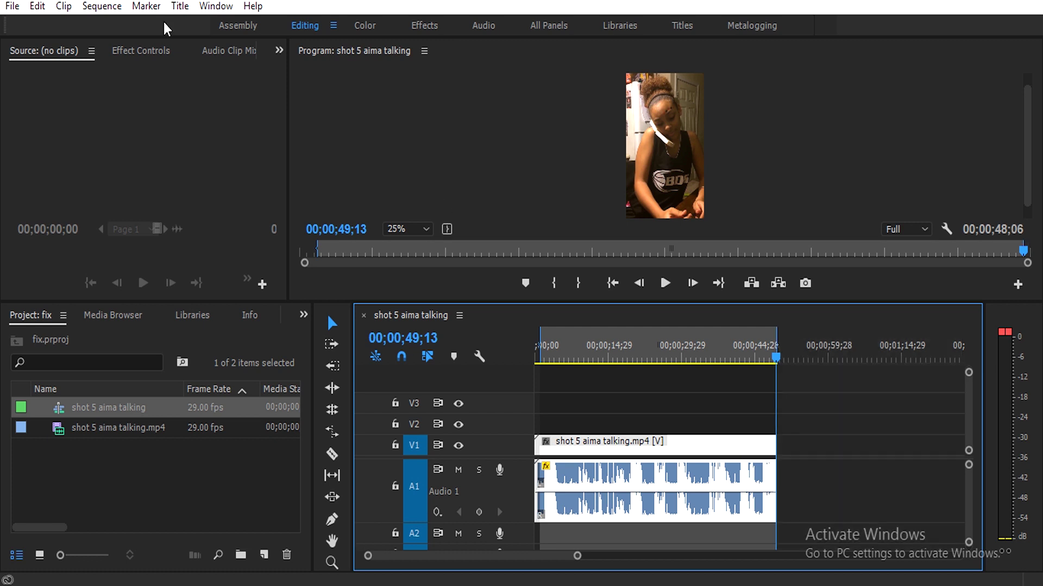
{"action": "left_click", "coordinate": [11, 14]}
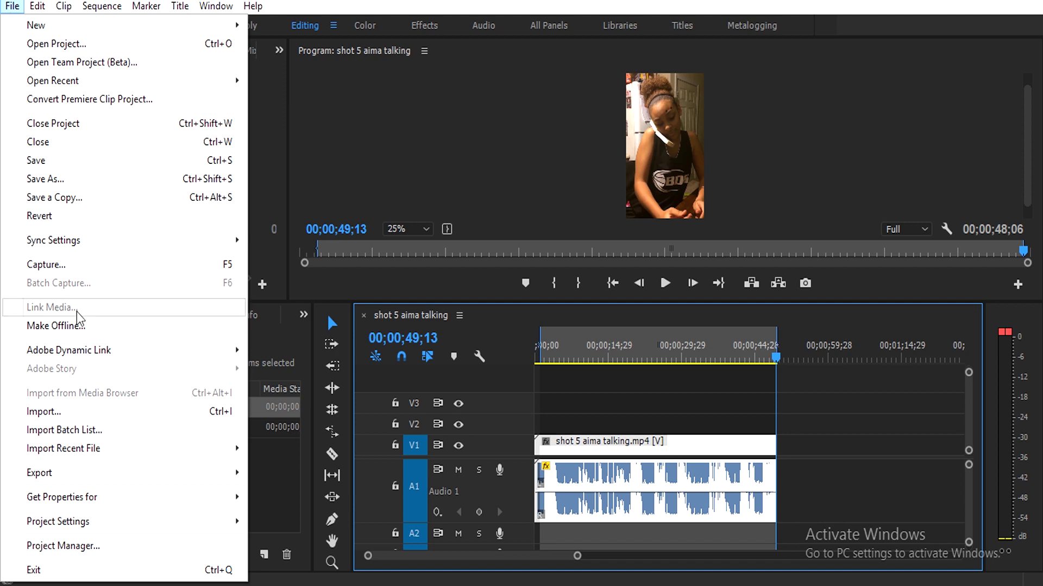
{"action": "mouse_move", "coordinate": [40, 473]}
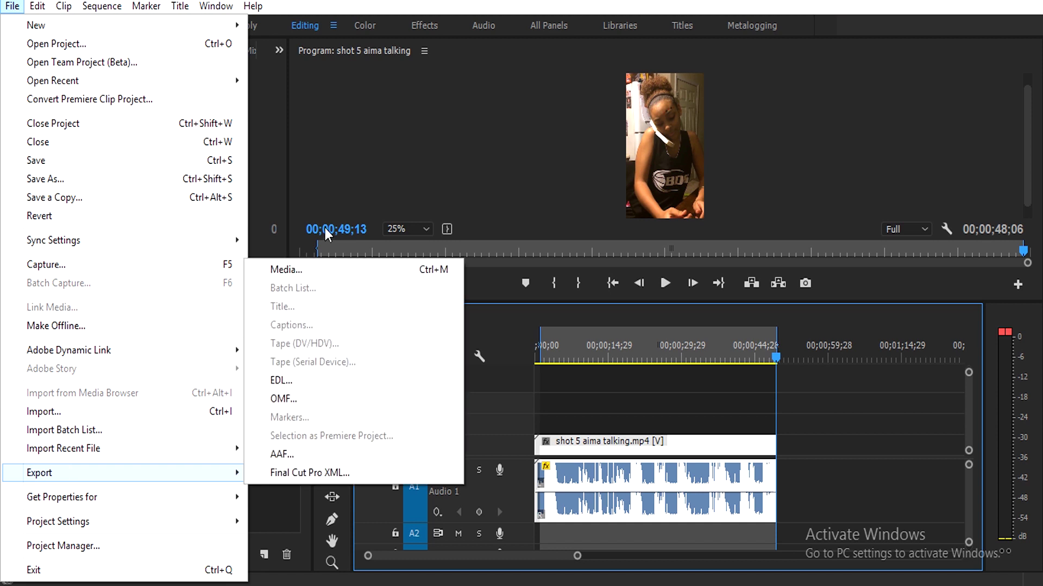
- Export audio only as Waveform Audio named shot 5 aima talking_1.wav into New folder (2) and start encoding
{"action": "left_click", "coordinate": [320, 269]}
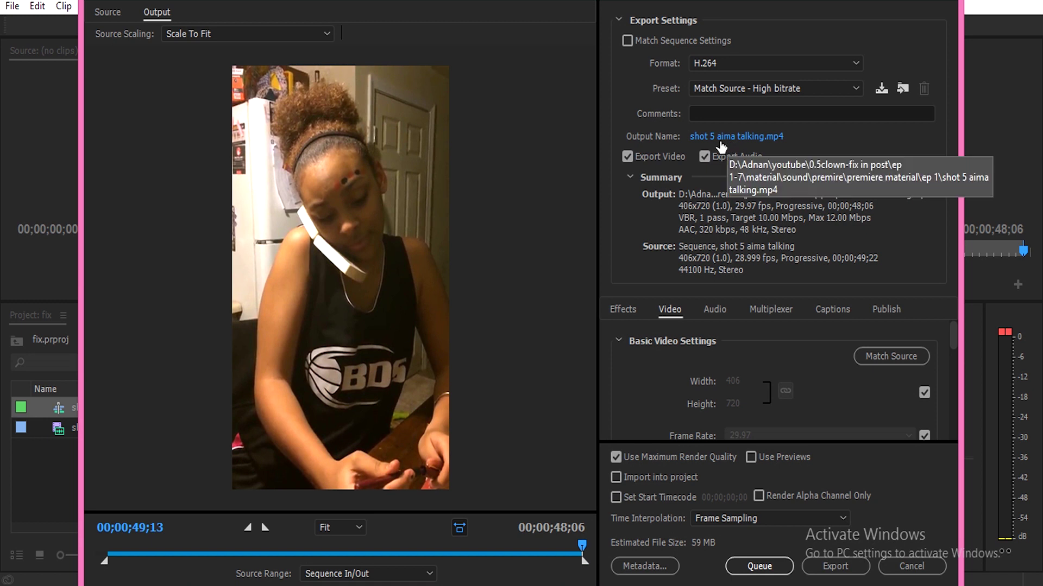
{"action": "left_click", "coordinate": [660, 156]}
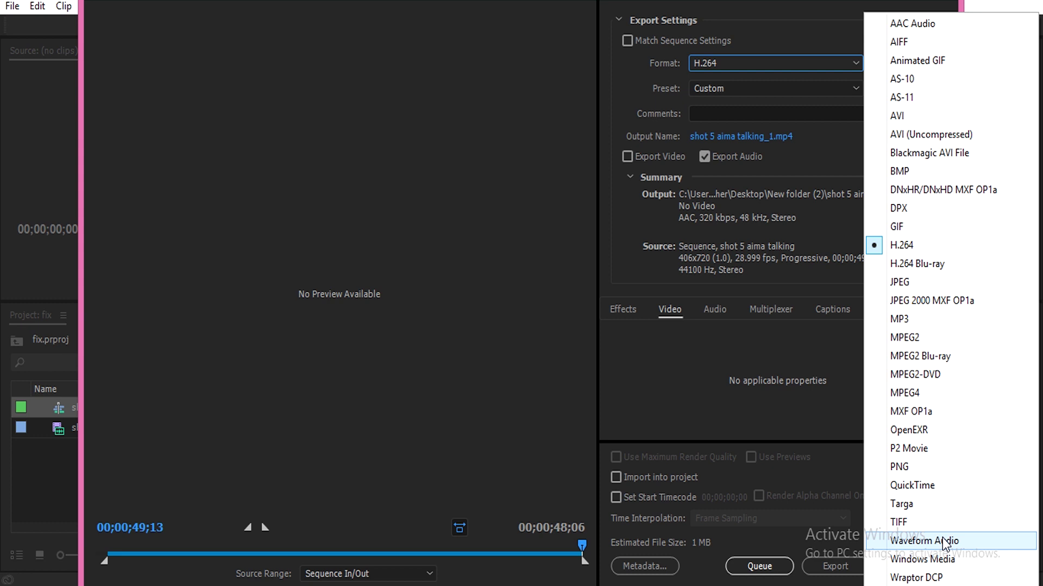
{"action": "left_click", "coordinate": [946, 542]}
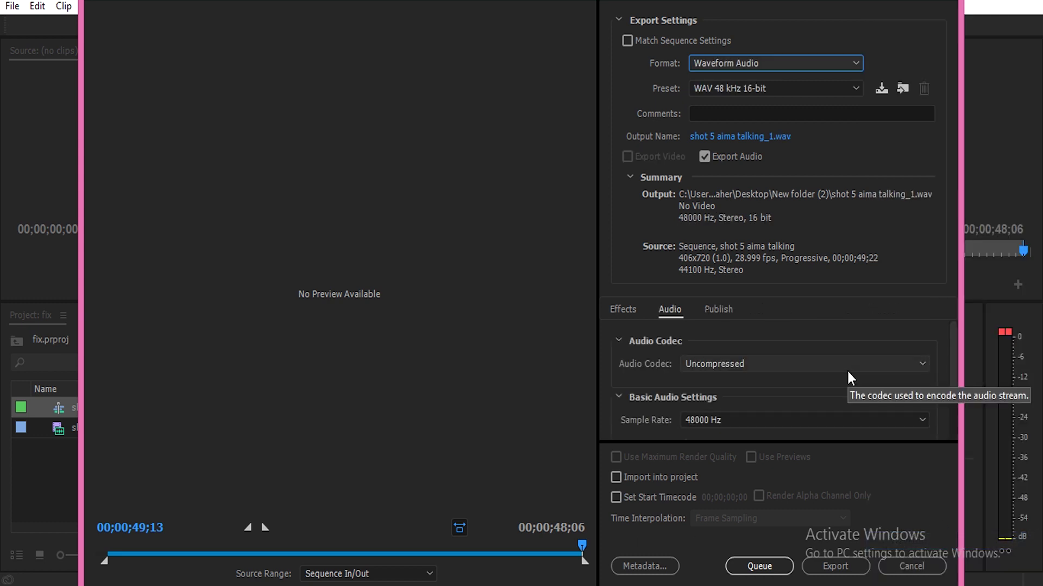
{"action": "left_click", "coordinate": [732, 139]}
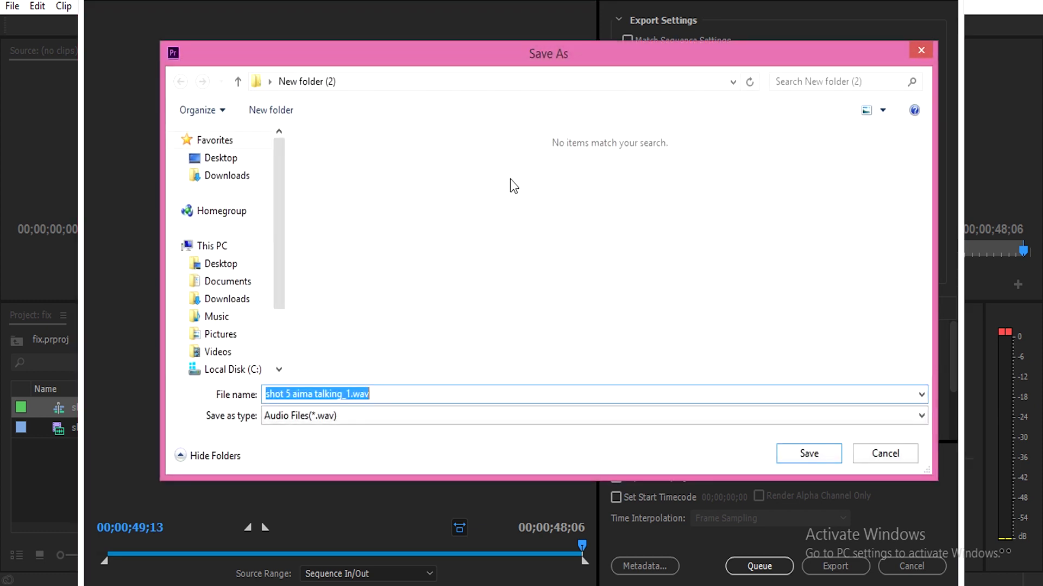
{"action": "left_click", "coordinate": [807, 457]}
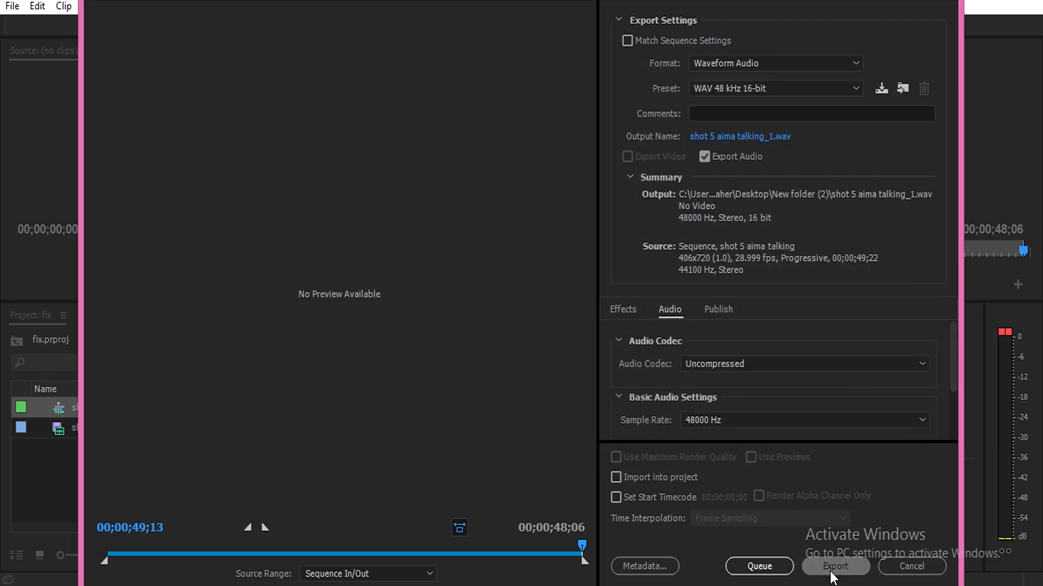
{"action": "left_click", "coordinate": [831, 575]}
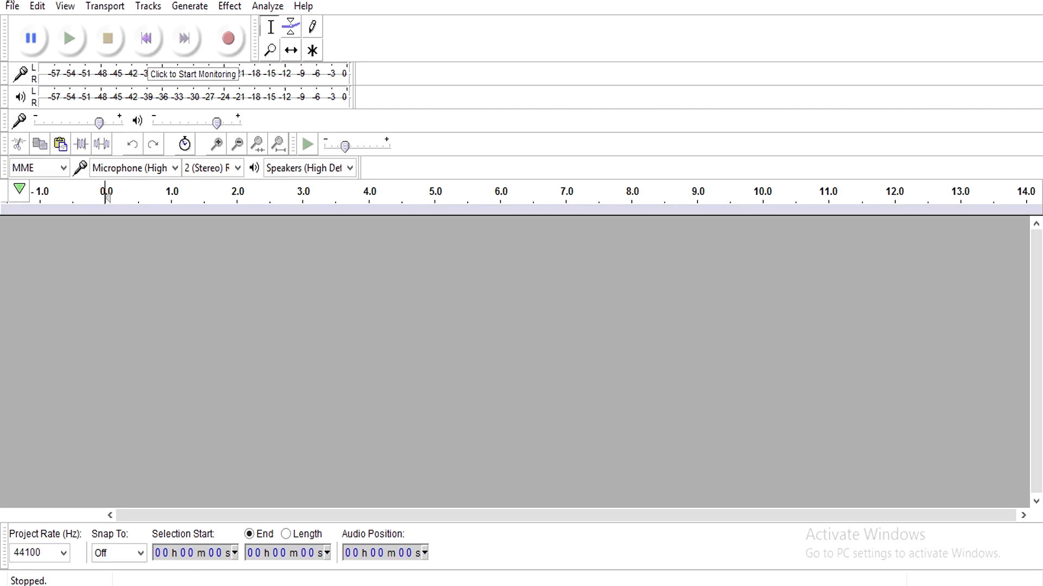
- Import shot 5 aima talking_1.wav as a stereo 48000 Hz track, accepting the copy warning
{"action": "left_click", "coordinate": [11, 6]}
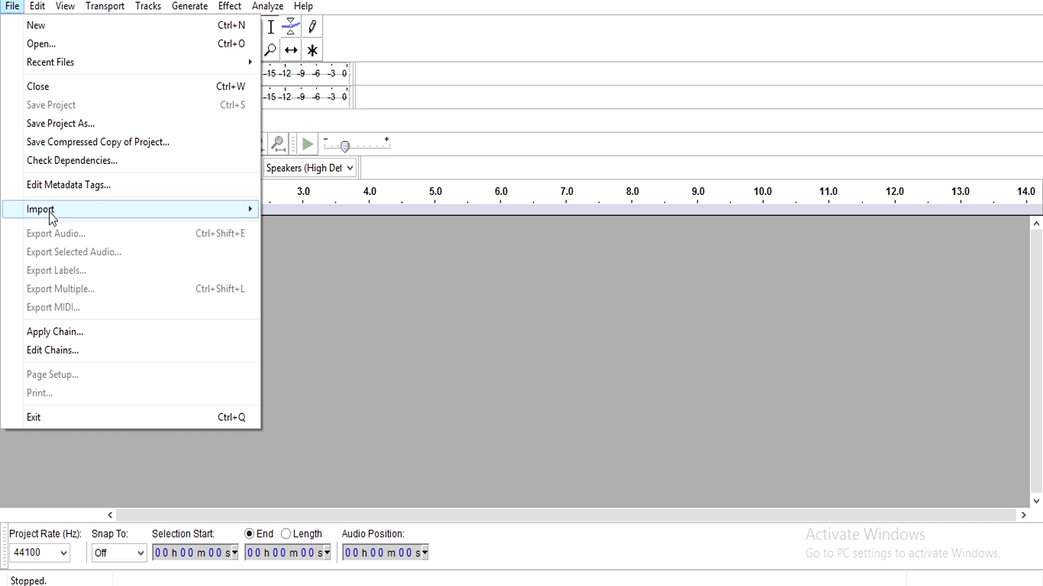
{"action": "mouse_move", "coordinate": [130, 210]}
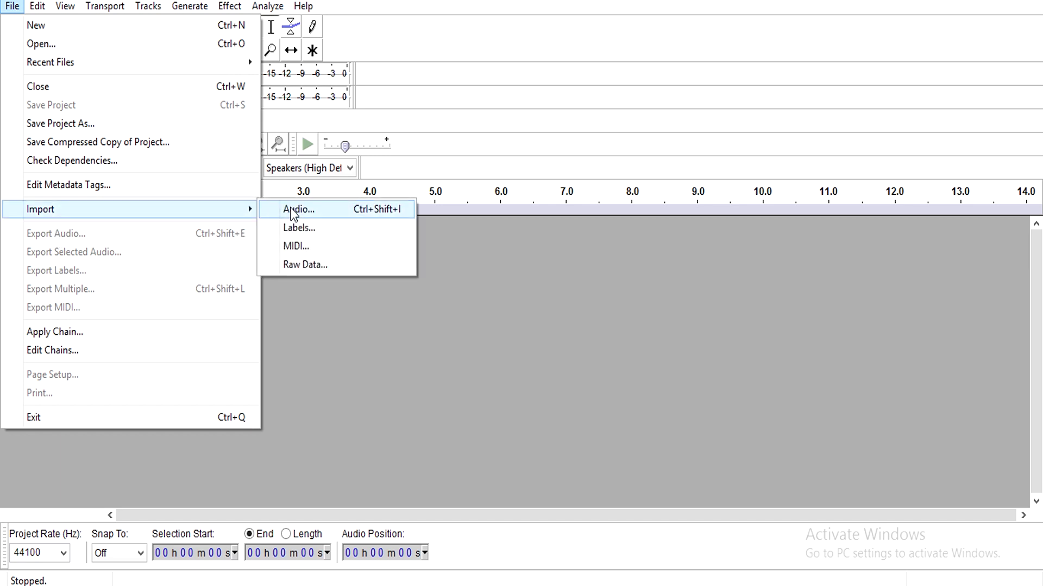
{"action": "left_click", "coordinate": [292, 211]}
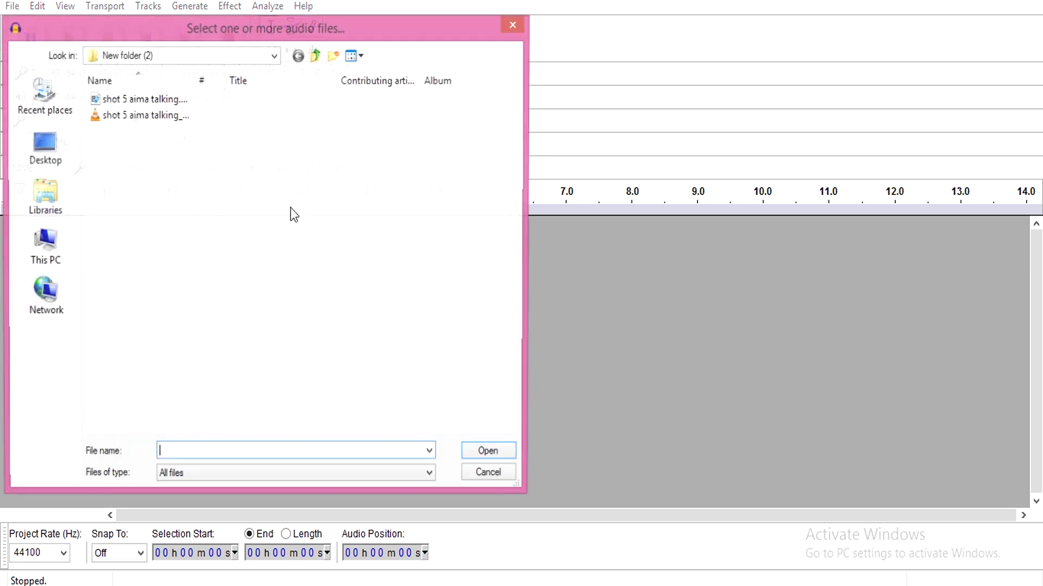
{"action": "double_click", "coordinate": [163, 122]}
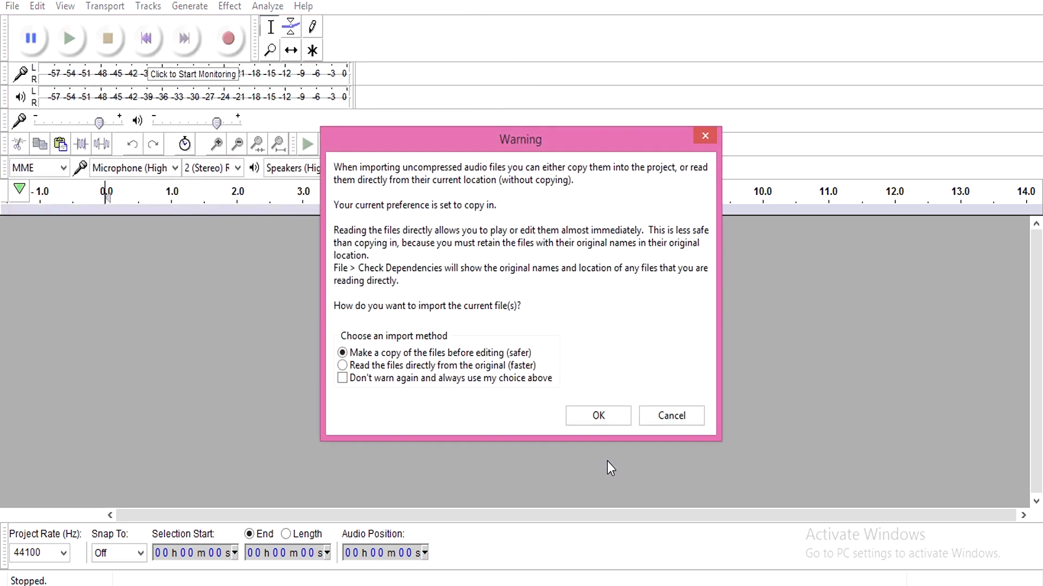
{"action": "left_click", "coordinate": [598, 417]}
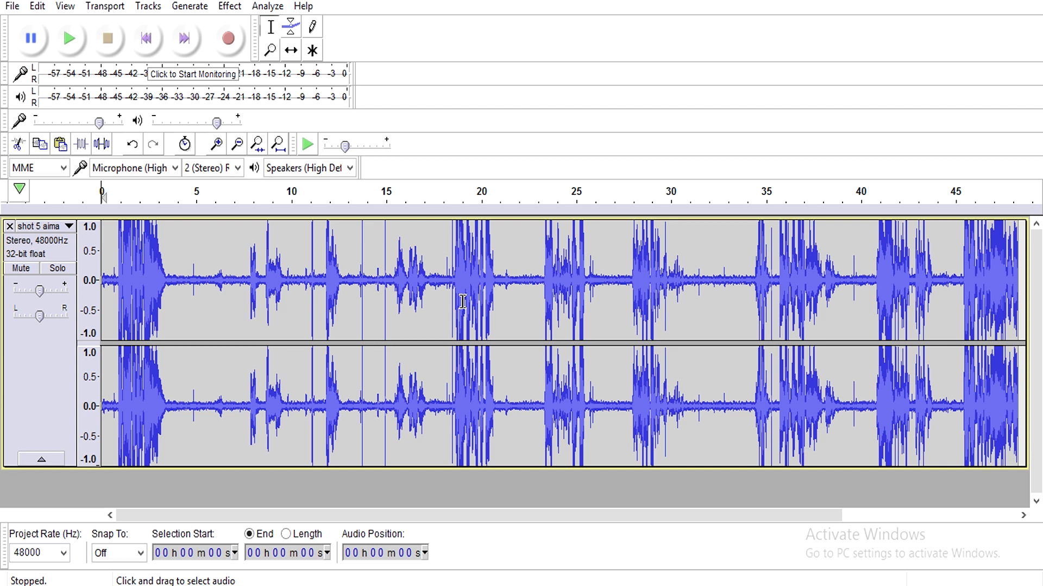
{"action": "left_click", "coordinate": [111, 251]}
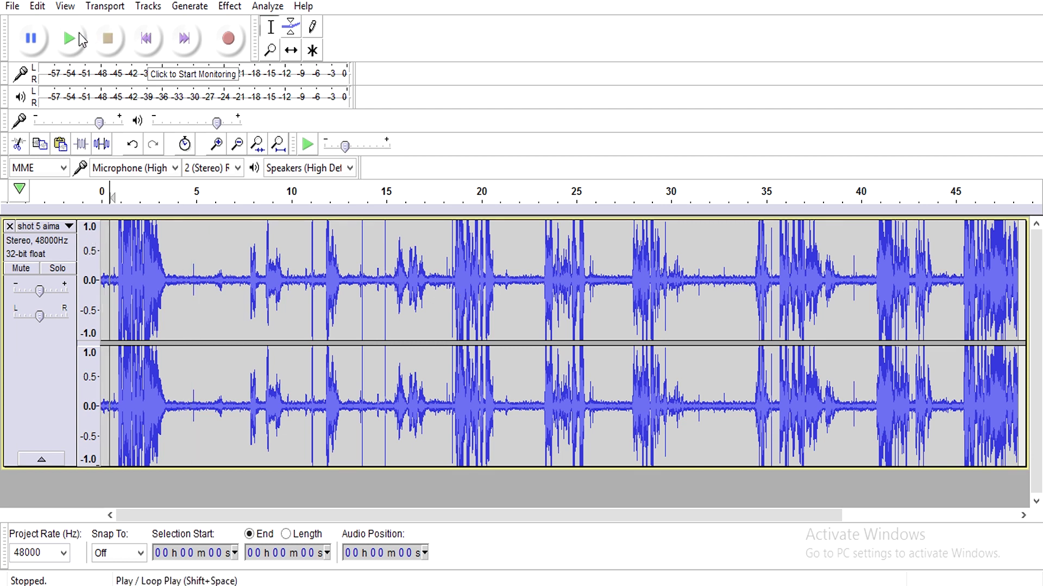
{"action": "left_click", "coordinate": [79, 37]}
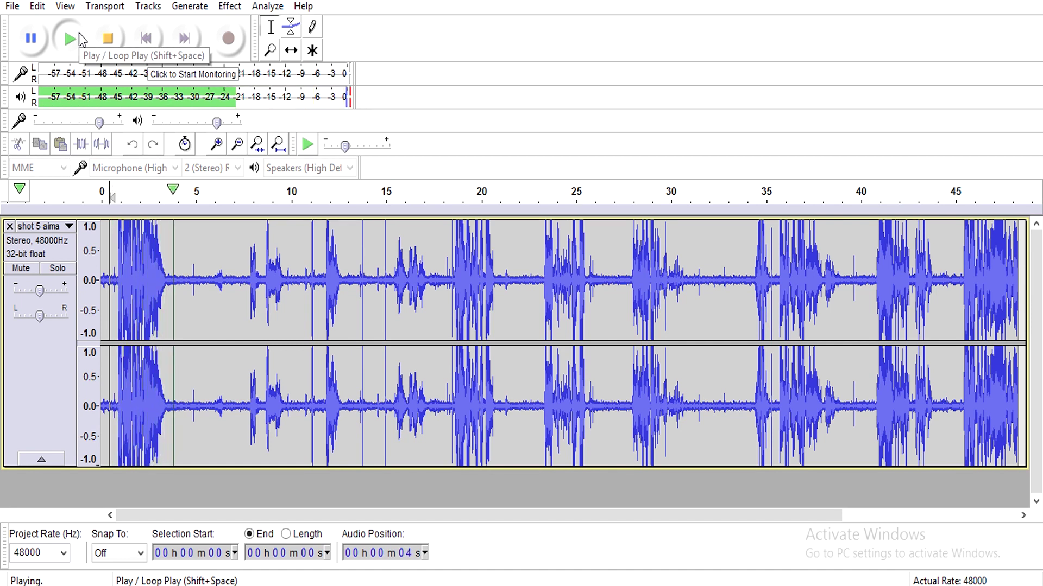
{"action": "left_click", "coordinate": [113, 39]}
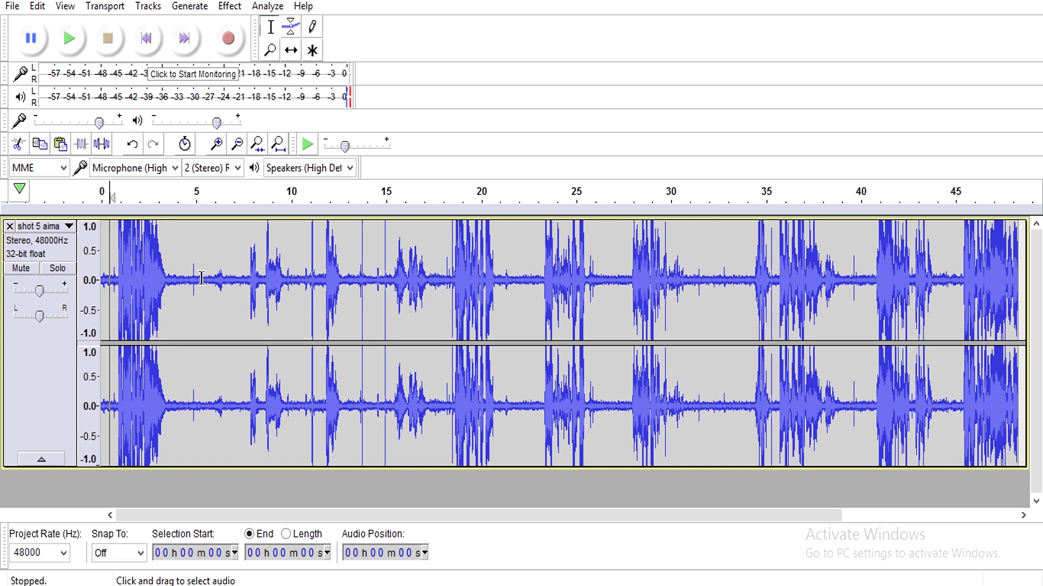
- Capture a noise profile from the second of background noise selected around 5–6 s
{"action": "left_click_drag", "start_coordinate": [201, 282], "coordinate": [213, 282]}
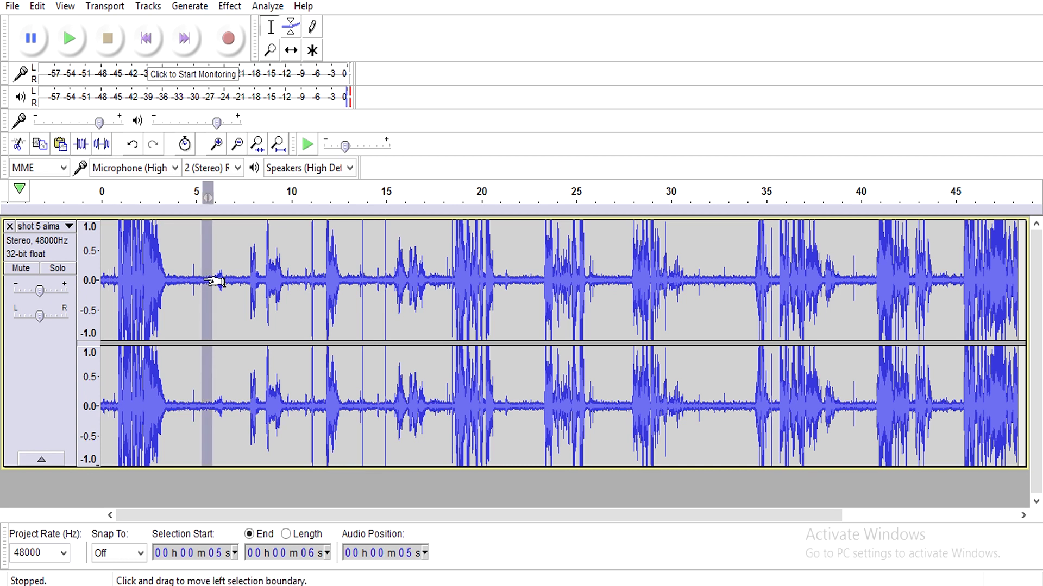
{"action": "left_click_drag", "start_coordinate": [205, 281], "coordinate": [212, 281]}
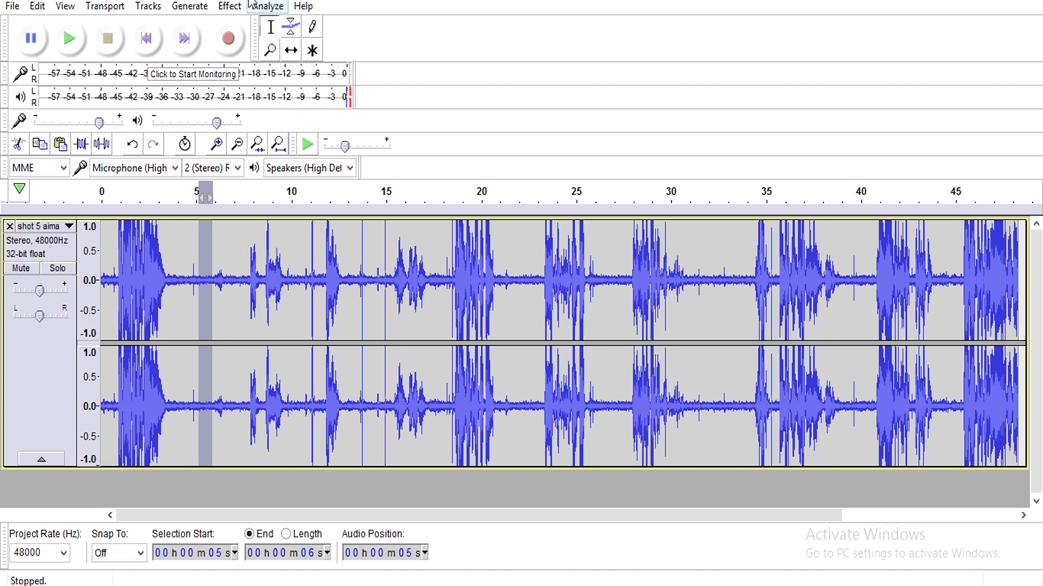
{"action": "left_click", "coordinate": [231, 7]}
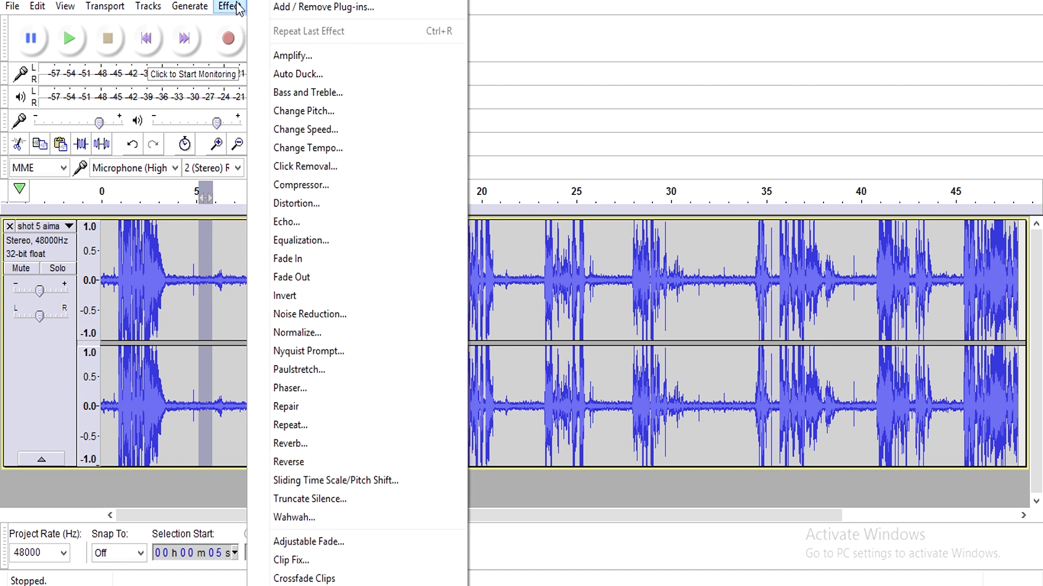
{"action": "left_click", "coordinate": [325, 314]}
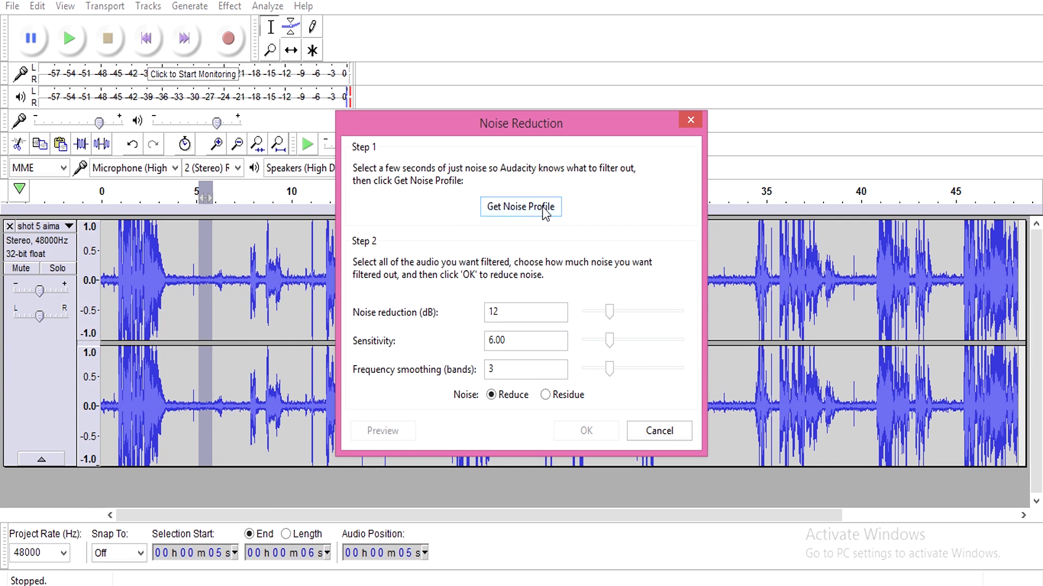
{"action": "left_click", "coordinate": [542, 209]}
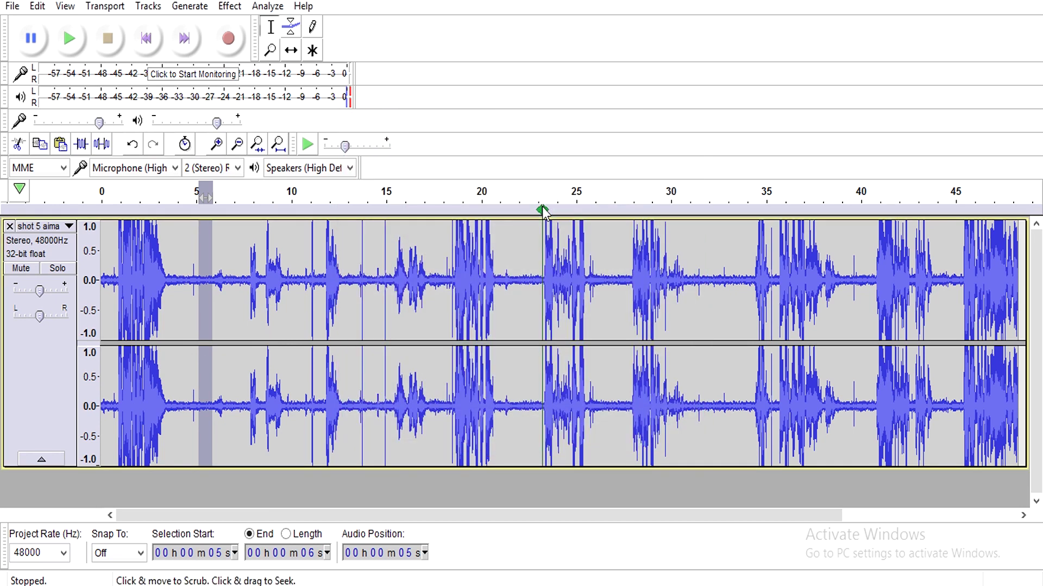
- Apply Noise Reduction with that profile across the entire track
{"action": "key", "text": "ctrl+a"}
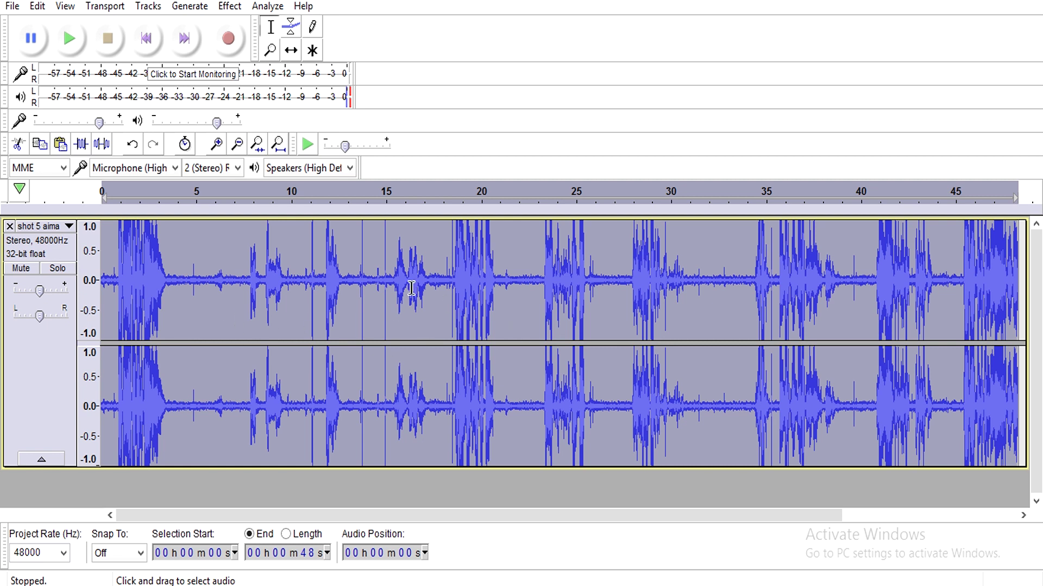
{"action": "left_click", "coordinate": [230, 6]}
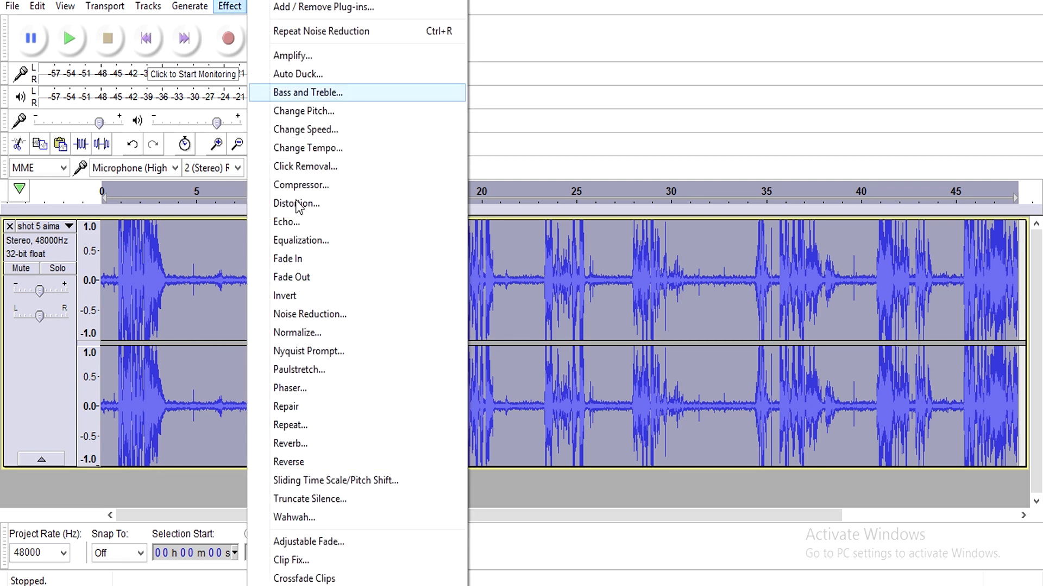
{"action": "left_click", "coordinate": [316, 317]}
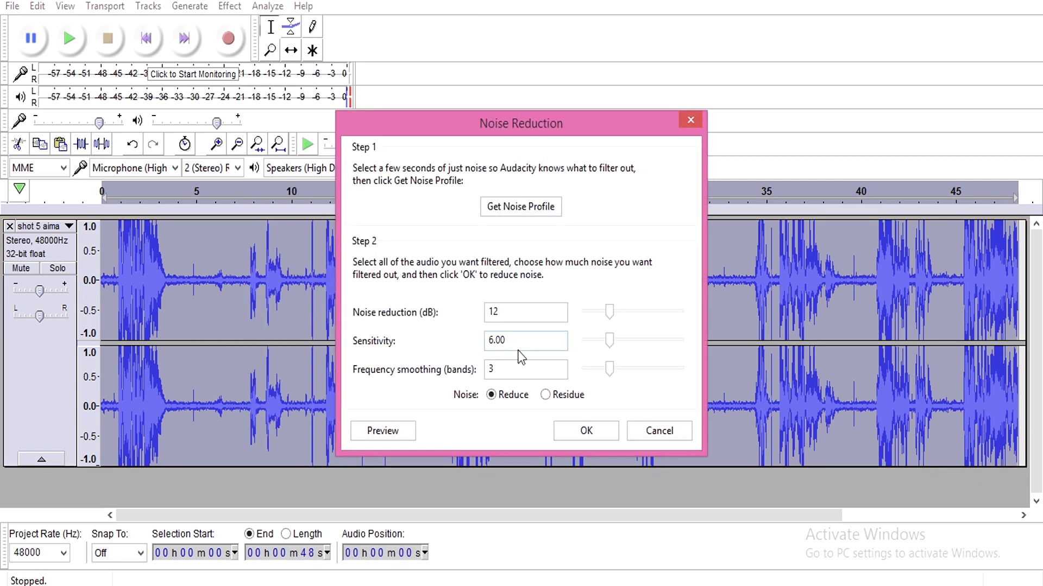
{"action": "left_click", "coordinate": [585, 433]}
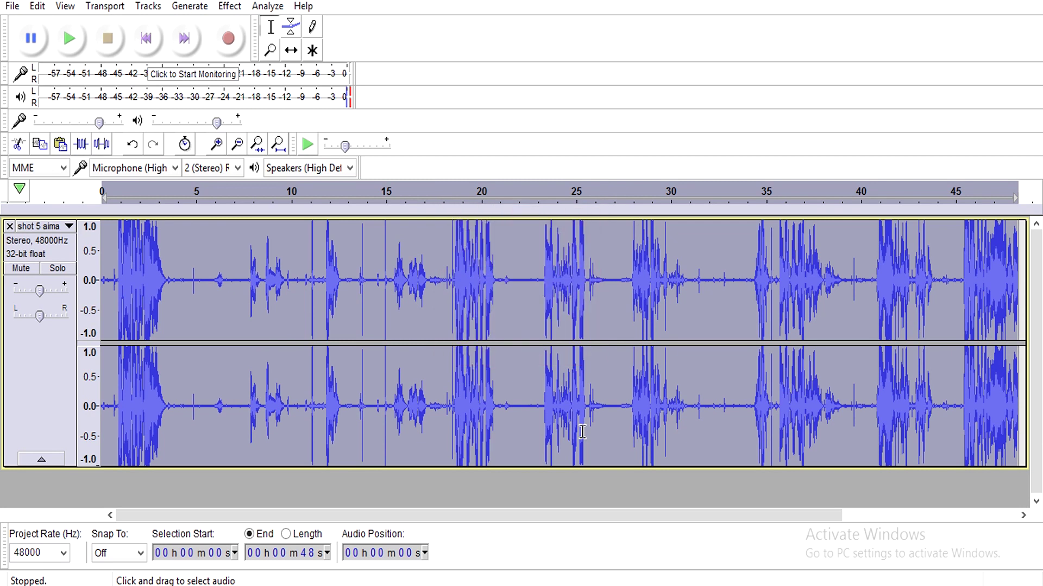
- Capture a fresh noise profile from a short noise-only sample near 5 s
{"action": "left_click", "coordinate": [187, 281]}
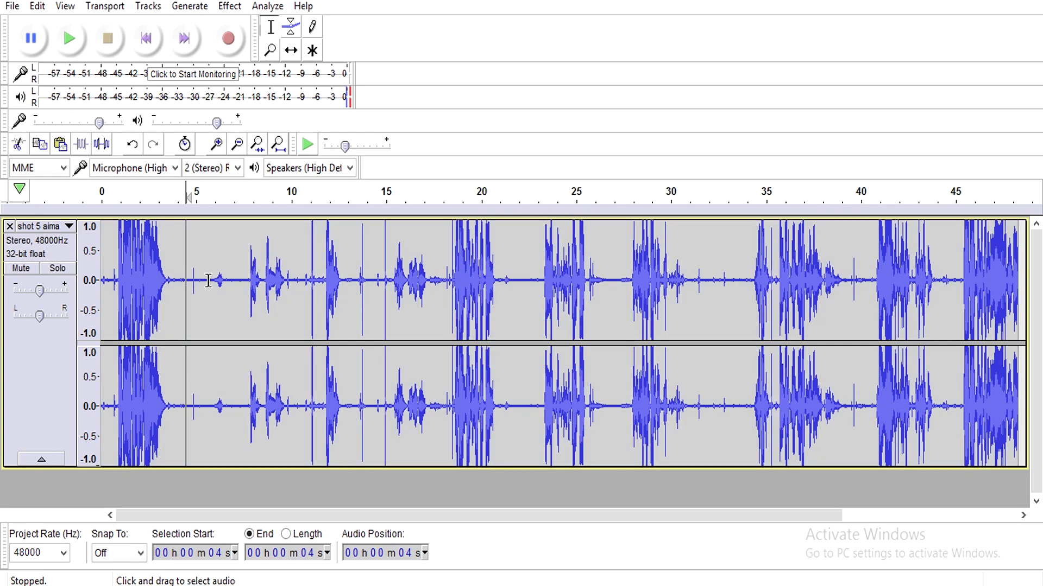
{"action": "left_click_drag", "start_coordinate": [209, 281], "coordinate": [199, 281]}
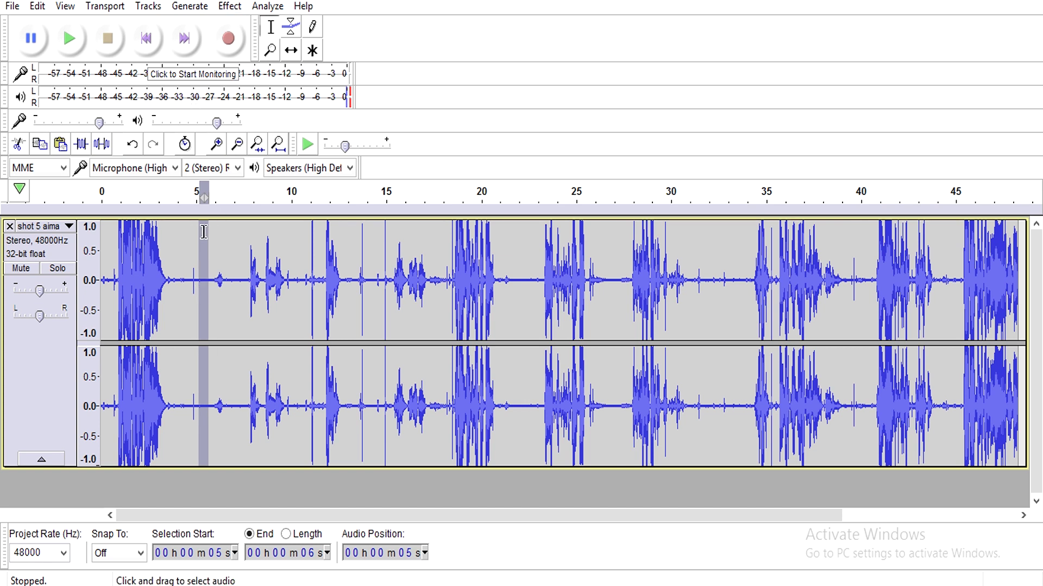
{"action": "left_click", "coordinate": [230, 5]}
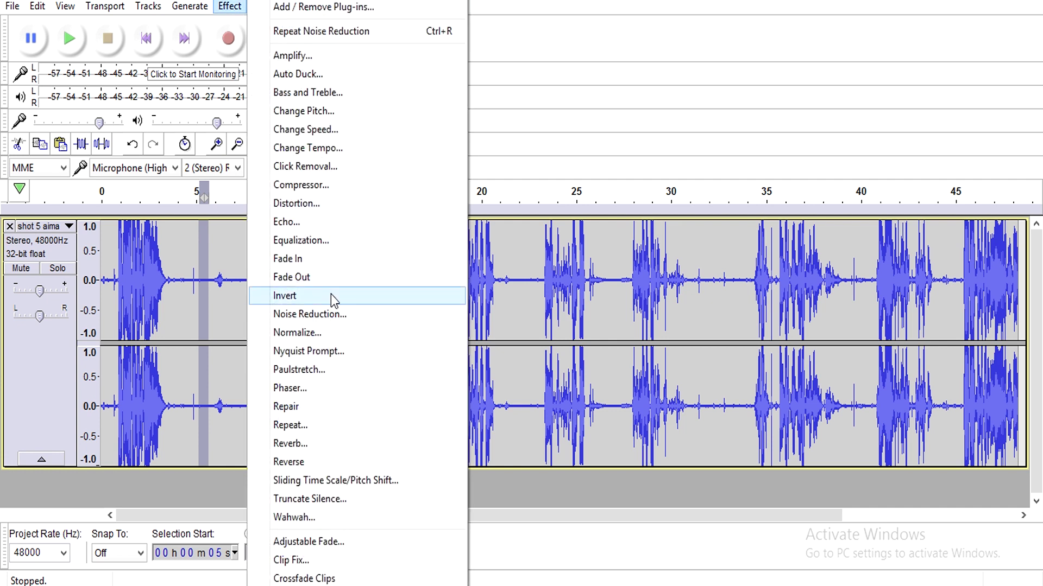
{"action": "left_click", "coordinate": [334, 314]}
{"action": "left_click", "coordinate": [520, 205]}
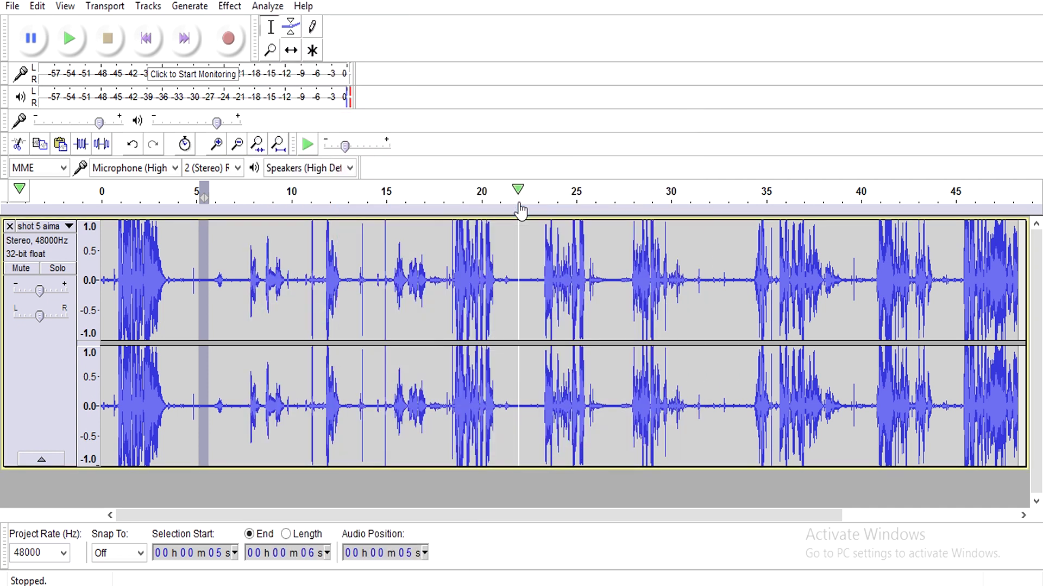
- Run Noise Reduction over the whole track a second time
{"action": "key", "text": "ctrl+a"}
{"action": "left_click", "coordinate": [230, 7]}
{"action": "left_click", "coordinate": [339, 316]}
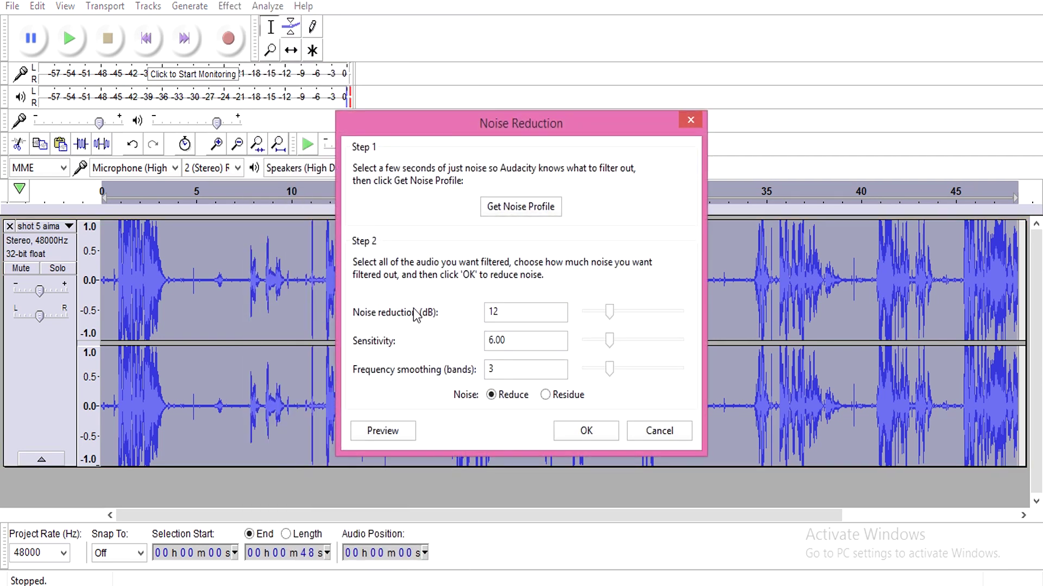
{"action": "left_click", "coordinate": [579, 431]}
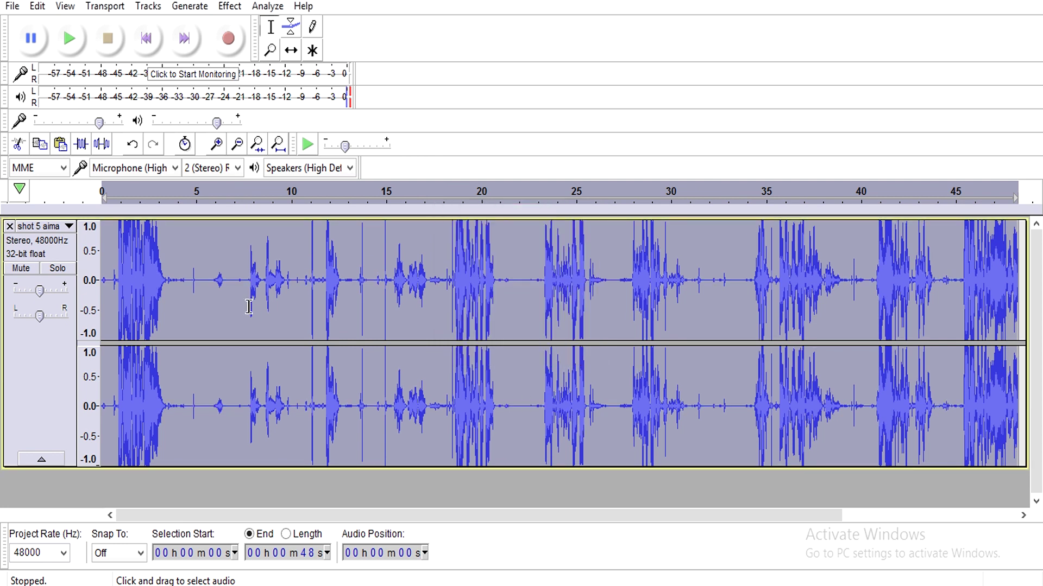
- Play the twice-denoised track from its beginning for about eight seconds, then stop
{"action": "left_click", "coordinate": [106, 276]}
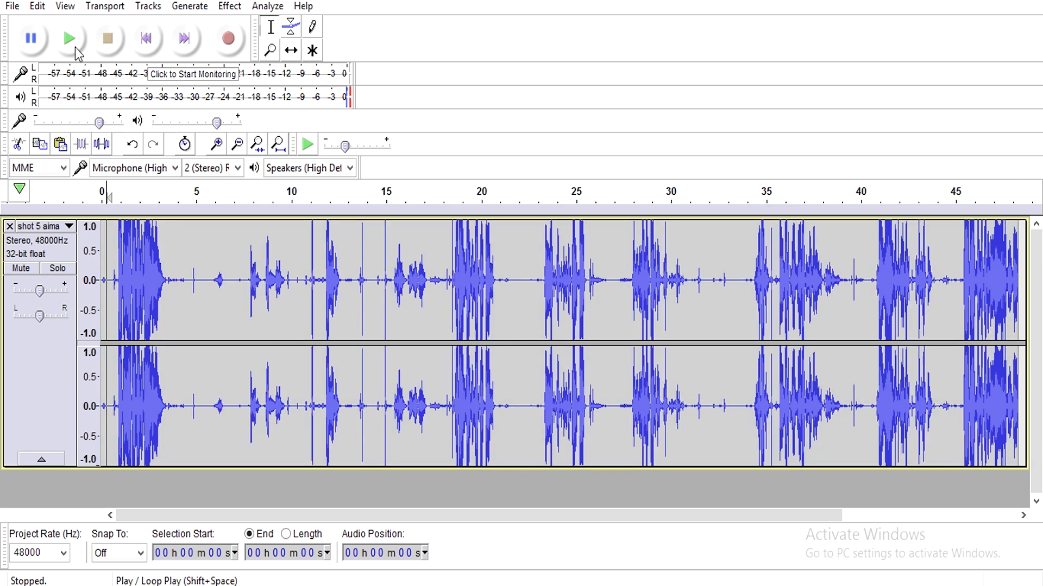
{"action": "left_click", "coordinate": [73, 46]}
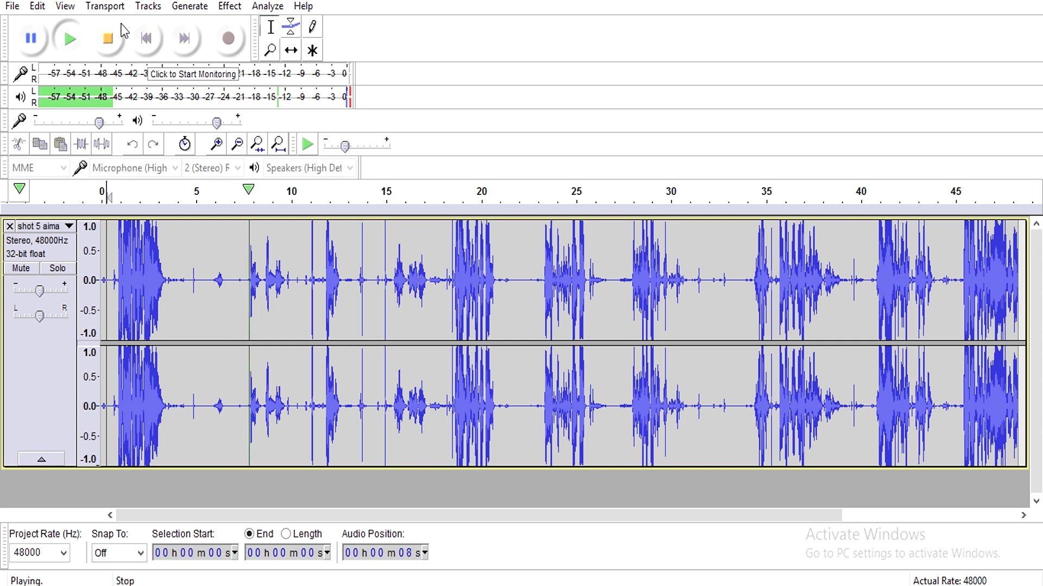
{"action": "left_click", "coordinate": [116, 41]}
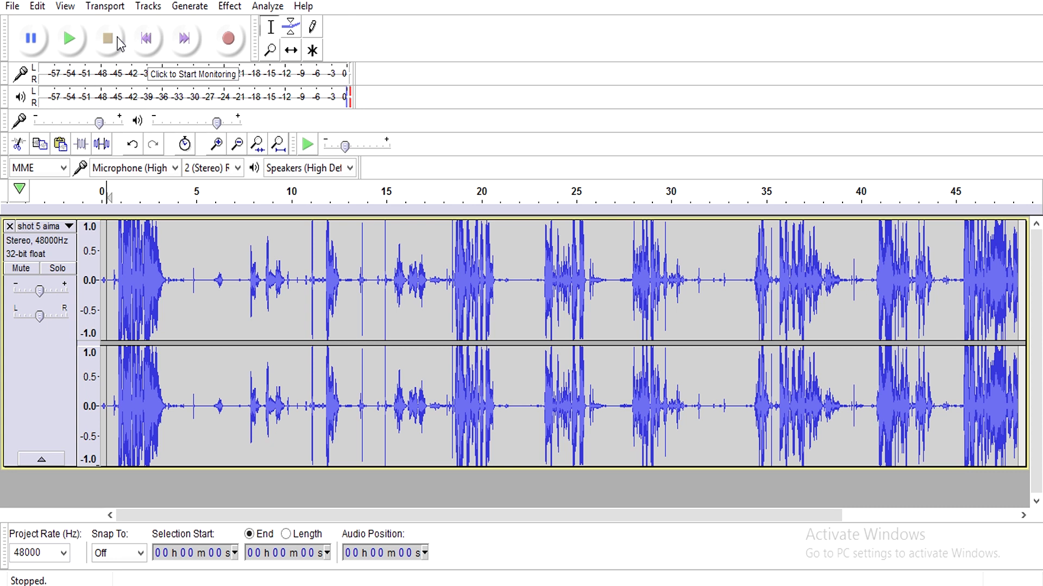
- Amplify the entire track to a new peak amplitude of 0.0 dB
{"action": "key", "text": "ctrl+a"}
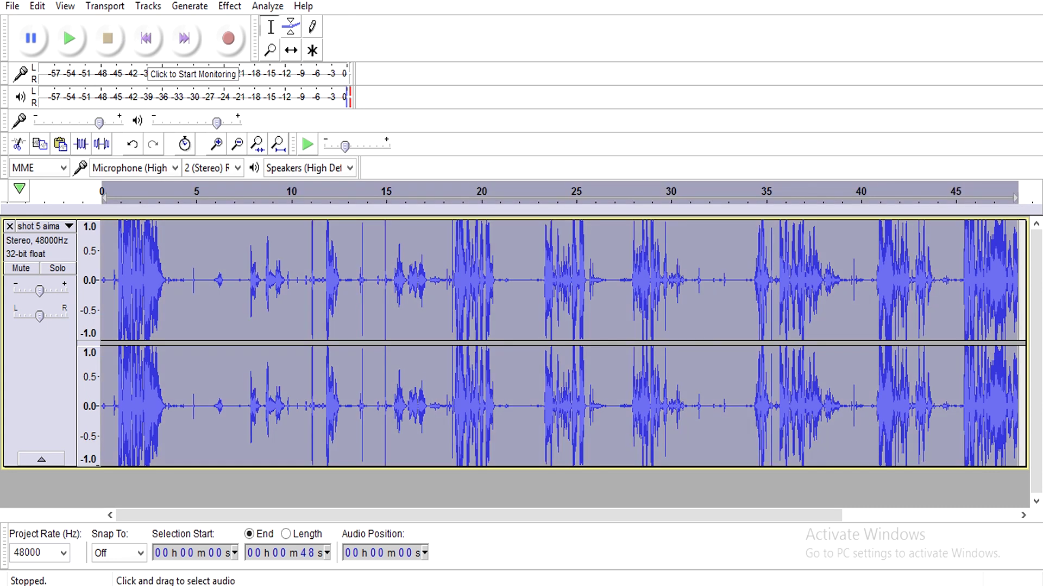
{"action": "left_click", "coordinate": [233, 7]}
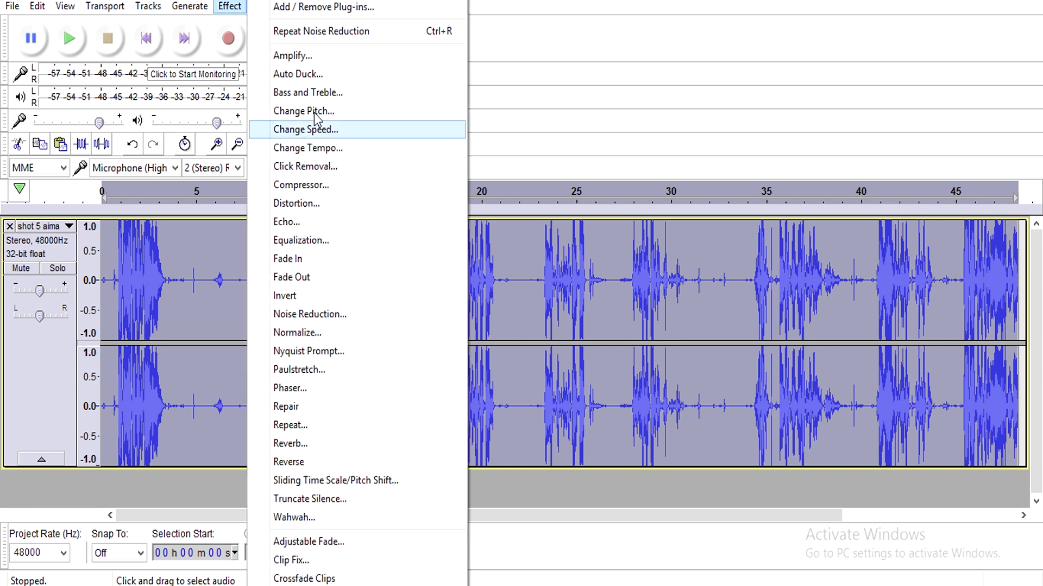
{"action": "left_click", "coordinate": [293, 56]}
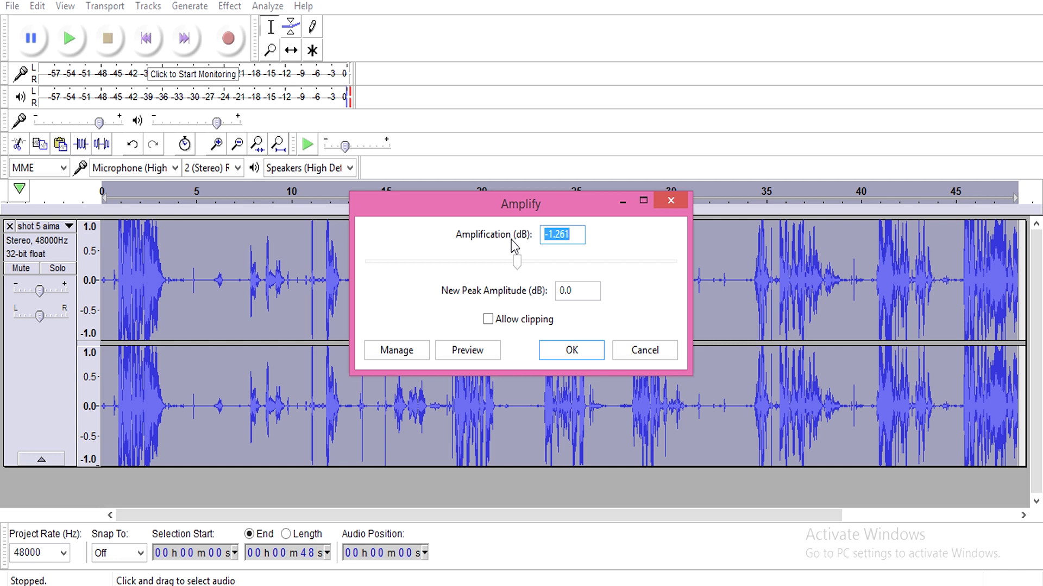
{"action": "left_click", "coordinate": [597, 352]}
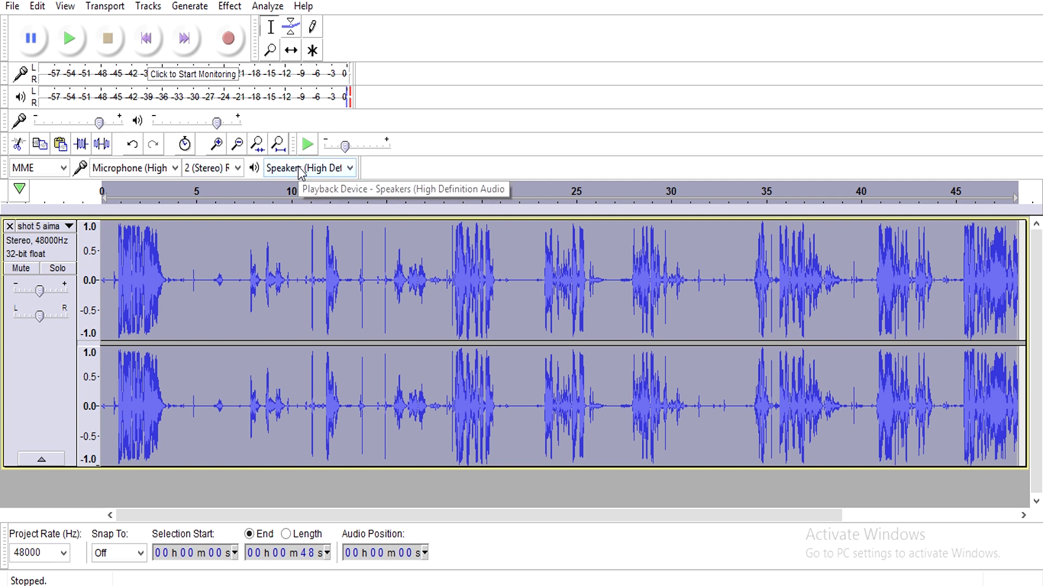
- Apply the Compressor effect with its default settings to the whole track
{"action": "left_click", "coordinate": [230, 7]}
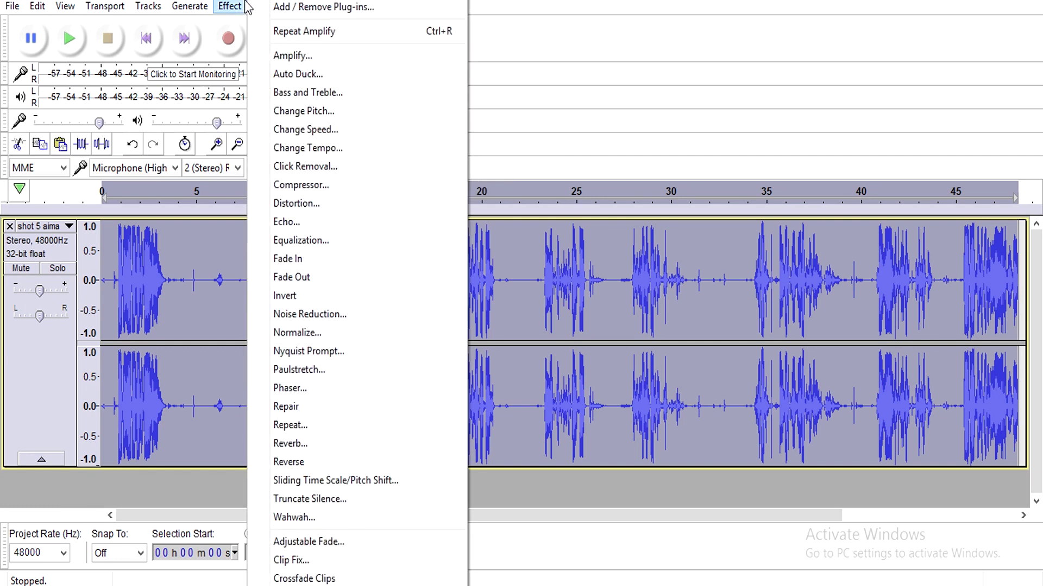
{"action": "left_click", "coordinate": [322, 193]}
{"action": "left_click", "coordinate": [582, 479]}
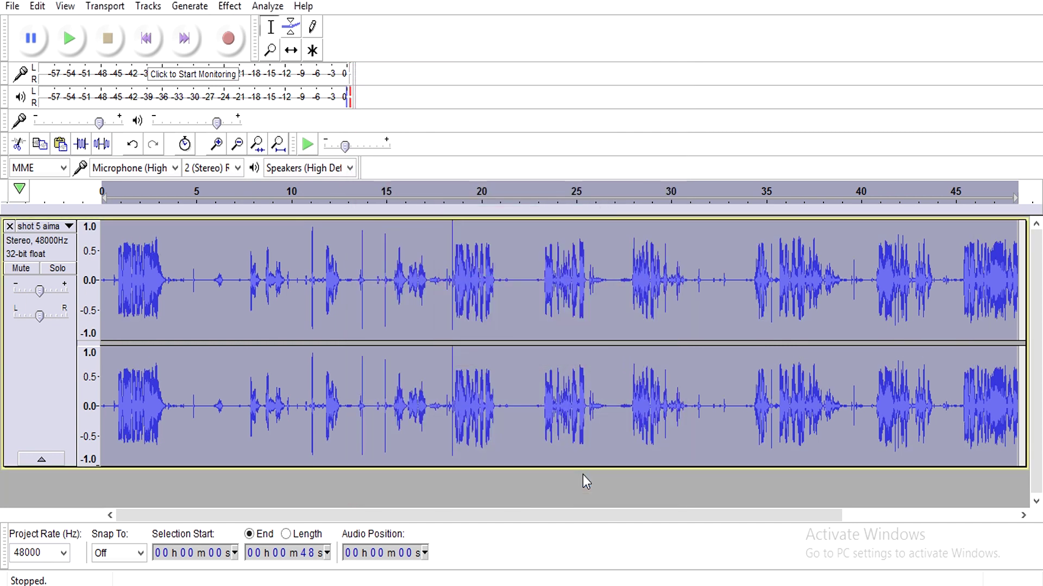
- Apply Equalization with the 100Hz Rumble curve to cut the low rumble
{"action": "left_click", "coordinate": [231, 7]}
{"action": "left_click", "coordinate": [324, 240]}
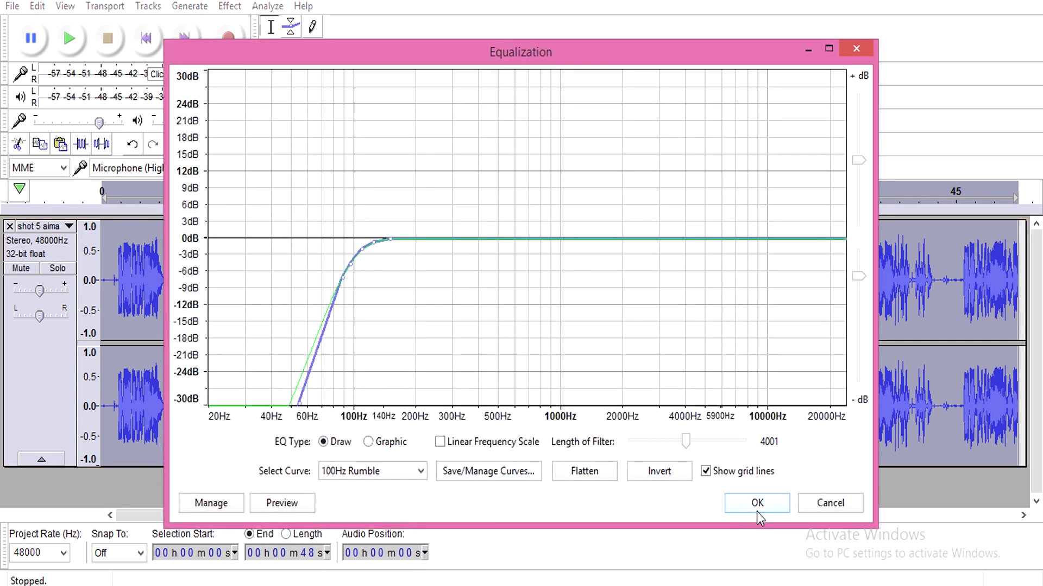
{"action": "left_click", "coordinate": [756, 511]}
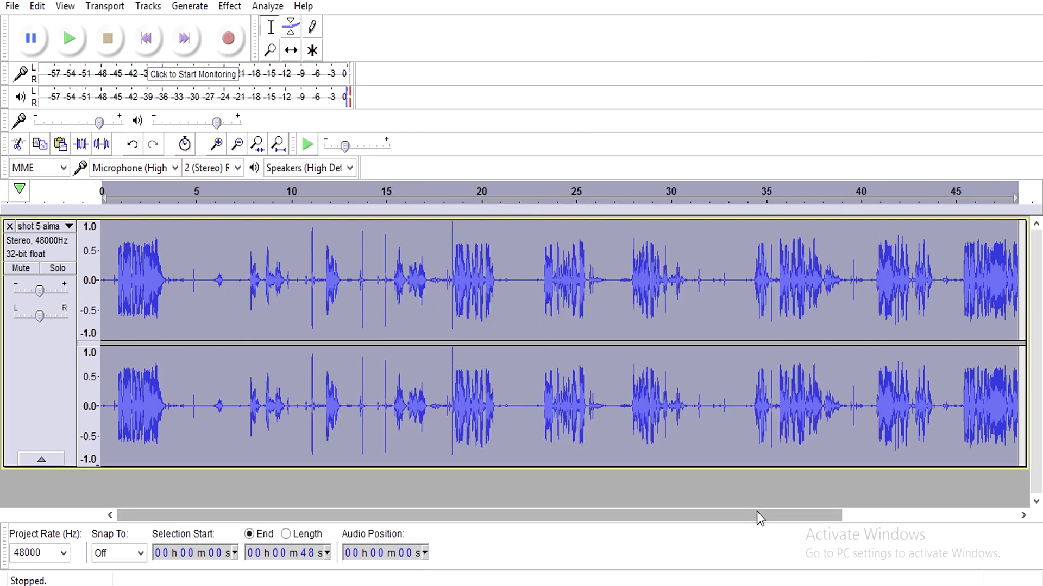
{"action": "left_click", "coordinate": [229, 8]}
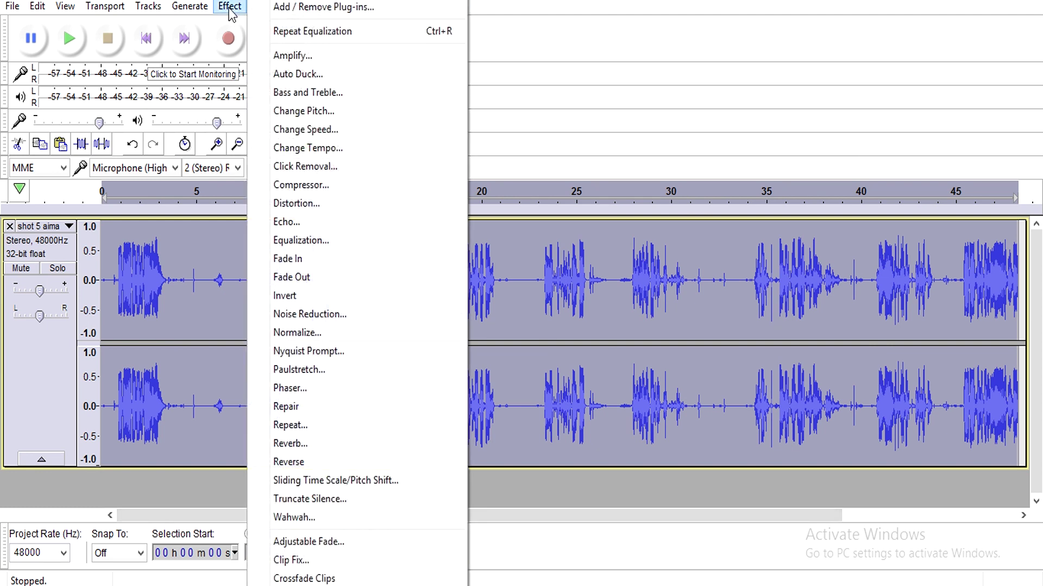
- Normalize the track with default settings and play its opening seconds to check the result
{"action": "left_click", "coordinate": [343, 336]}
{"action": "left_click", "coordinate": [570, 333]}
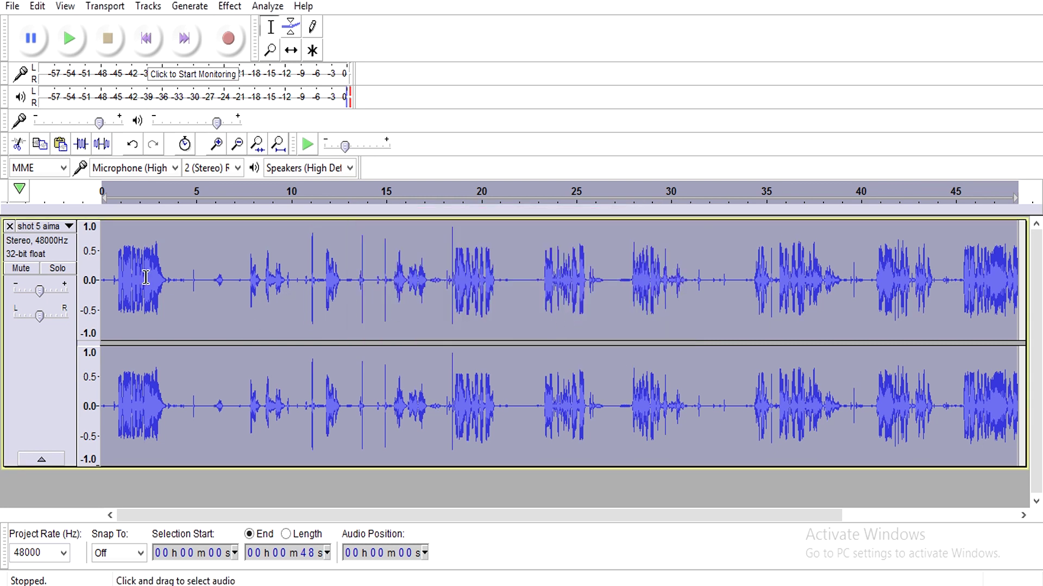
{"action": "left_click", "coordinate": [115, 259]}
{"action": "key", "text": "space"}
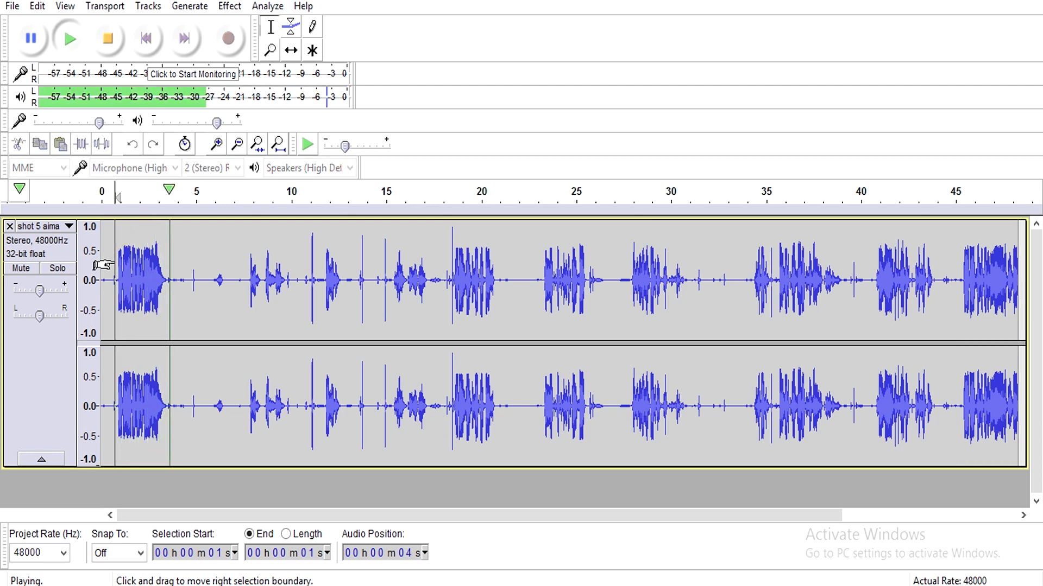
{"action": "left_click", "coordinate": [111, 40]}
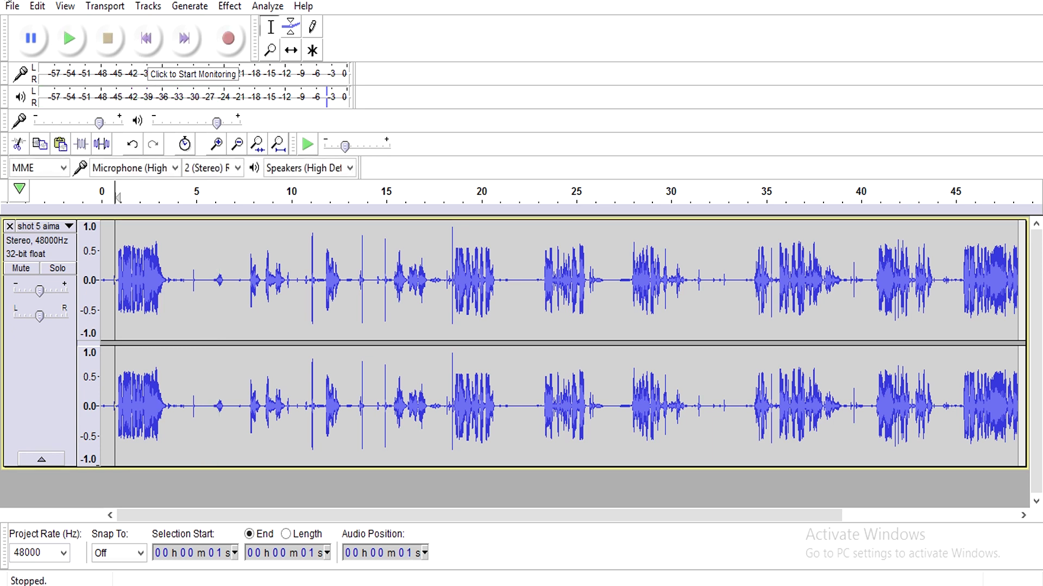
{"action": "left_click", "coordinate": [12, 7]}
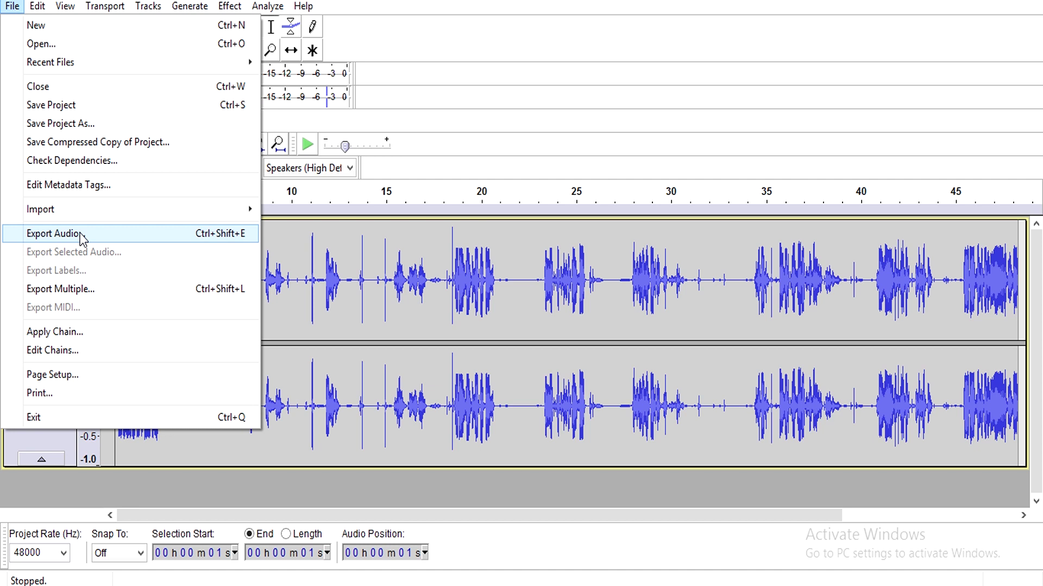
- Export the cleaned audio as shot 5 aima talking_1 after export.wav, accepting the default metadata tags
{"action": "left_click", "coordinate": [54, 234]}
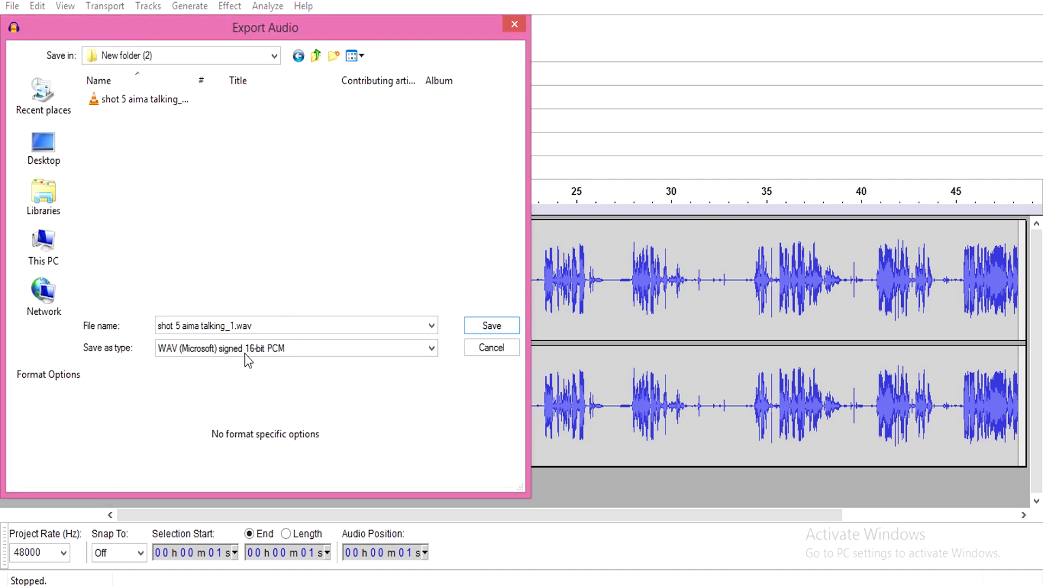
{"action": "triple_click", "coordinate": [236, 328]}
{"action": "double_click", "coordinate": [235, 327]}
{"action": "left_click", "coordinate": [234, 327]}
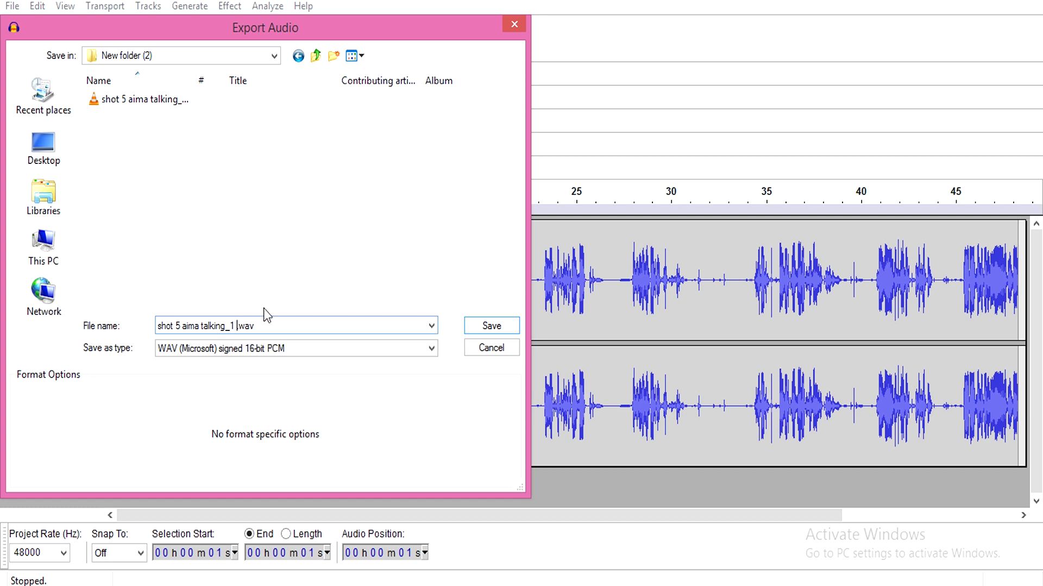
{"action": "type", "text": "after export"}
{"action": "left_click", "coordinate": [487, 326]}
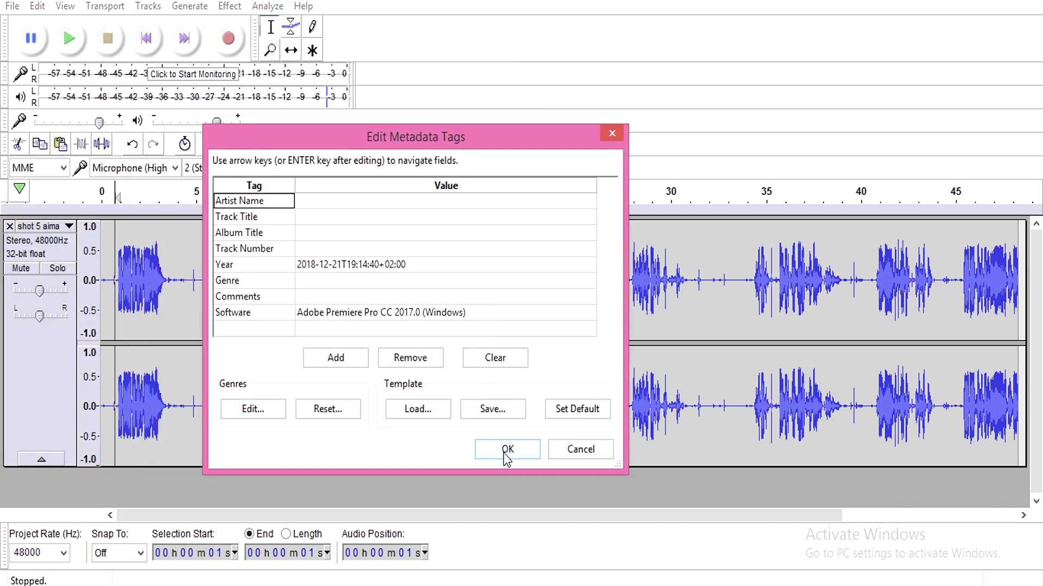
{"action": "left_click", "coordinate": [503, 451]}
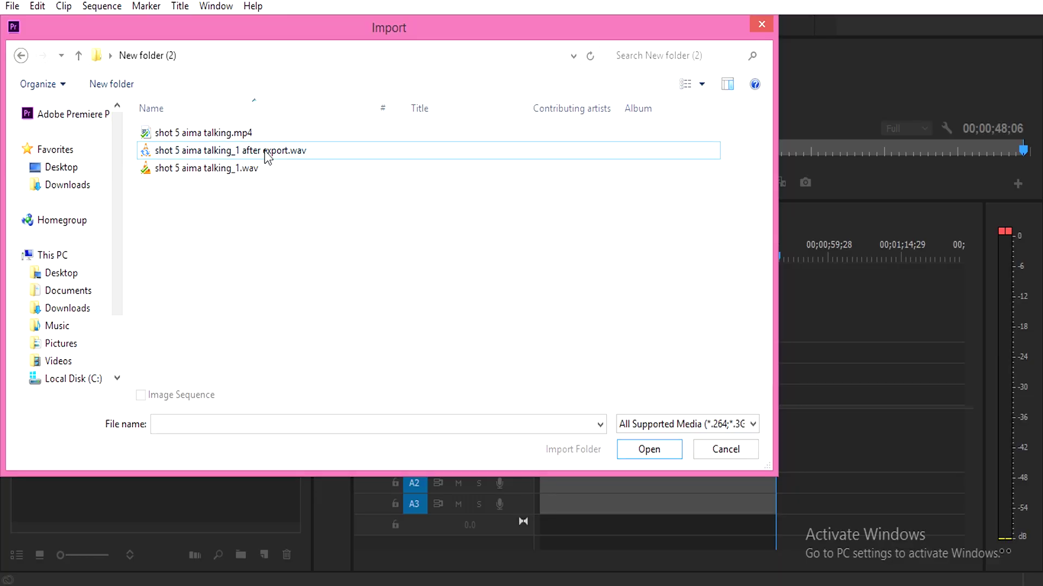
- Import 'shot 5 aima talking_1 after export.wav' into the Premiere Pro project
{"action": "double_click", "coordinate": [264, 155]}
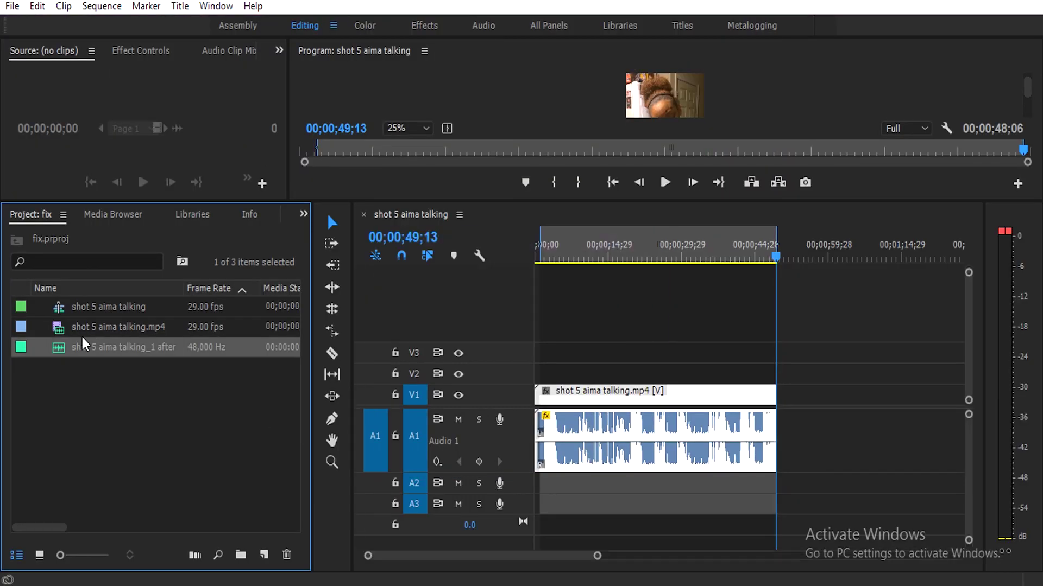
- Place the cleaned WAV on A2, unlink the original clip and delete its A1 audio
{"action": "mouse_move", "coordinate": [79, 350]}
{"action": "left_mouse_down"}
{"action": "mouse_move", "coordinate": [560, 502]}
{"action": "mouse_move", "coordinate": [548, 492]}
{"action": "left_mouse_up"}
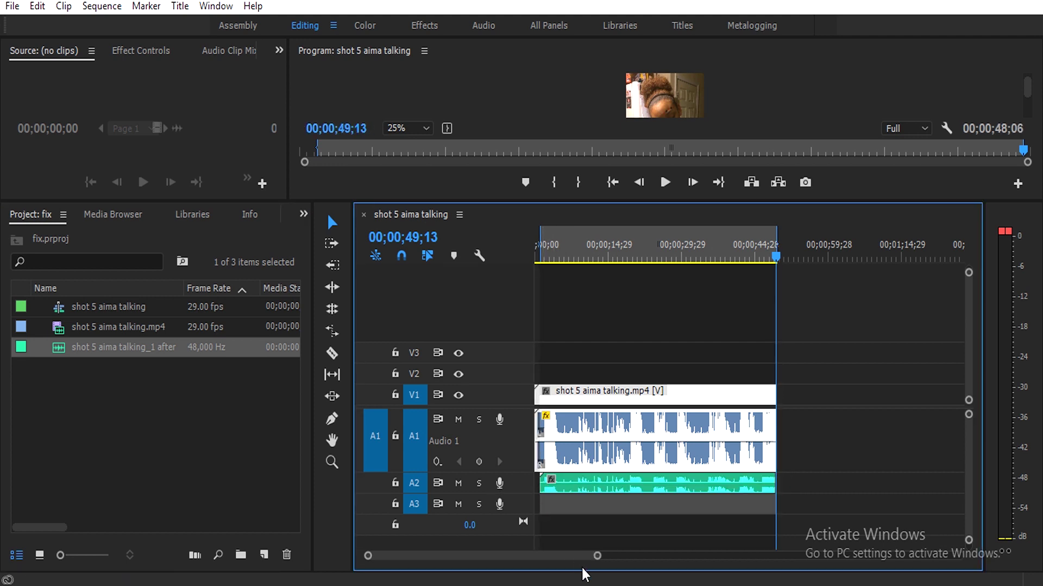
{"action": "left_click_drag", "start_coordinate": [596, 557], "coordinate": [486, 562]}
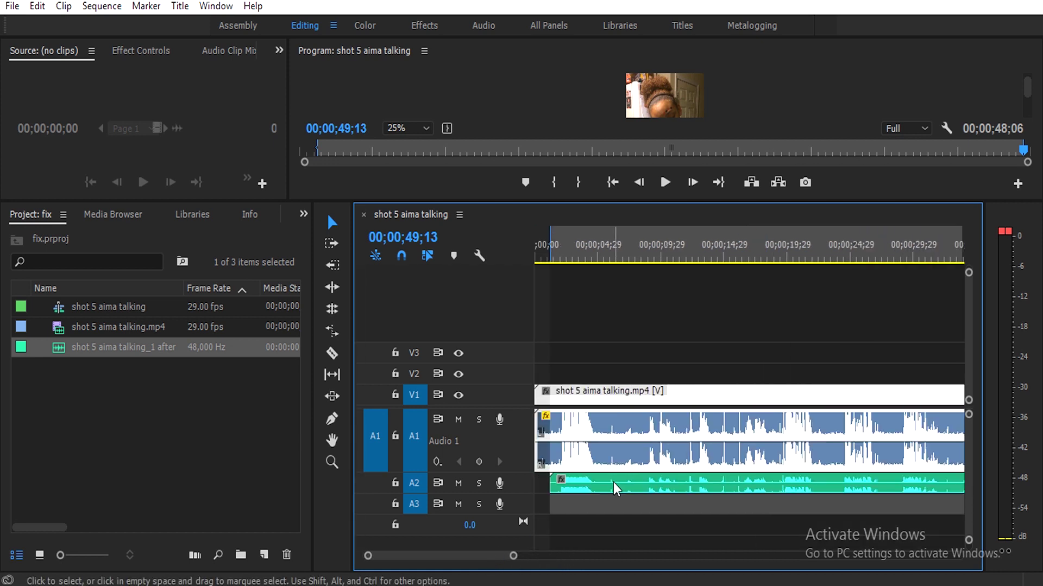
{"action": "left_click_drag", "start_coordinate": [615, 487], "coordinate": [617, 483]}
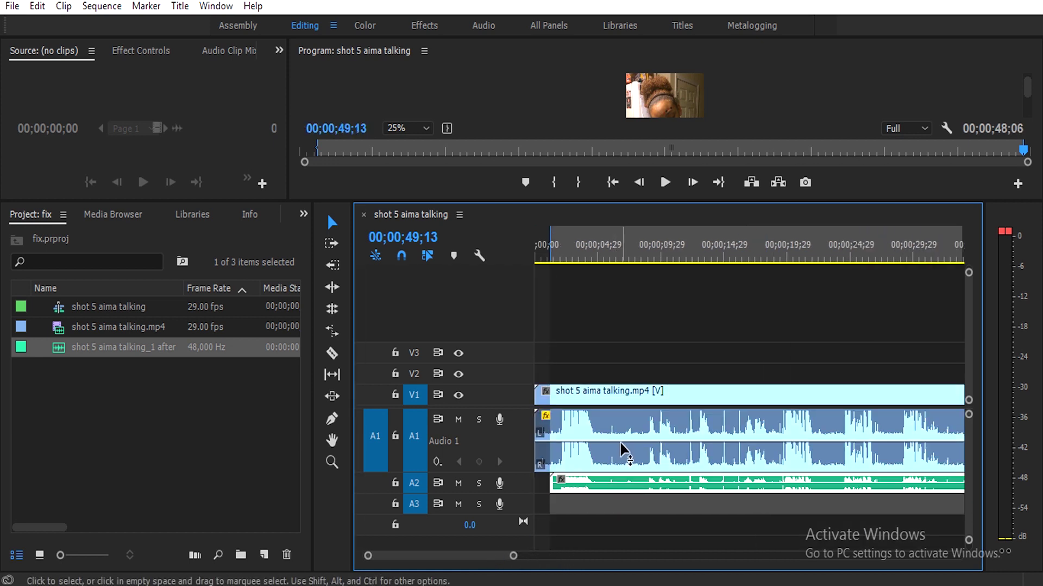
{"action": "right_click", "coordinate": [621, 447]}
{"action": "left_click", "coordinate": [722, 274]}
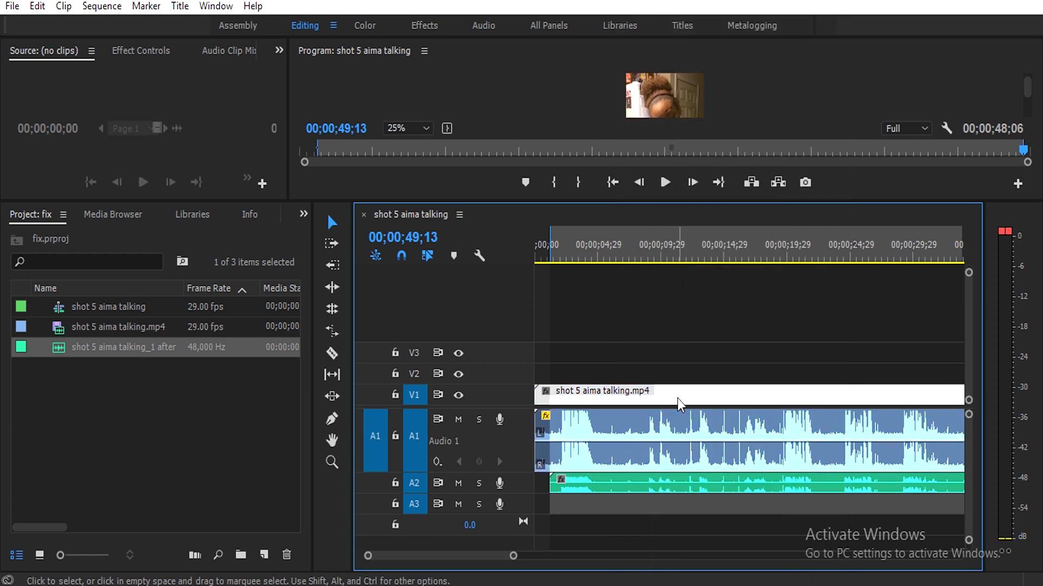
{"action": "left_click", "coordinate": [675, 416]}
{"action": "key", "text": "Delete"}
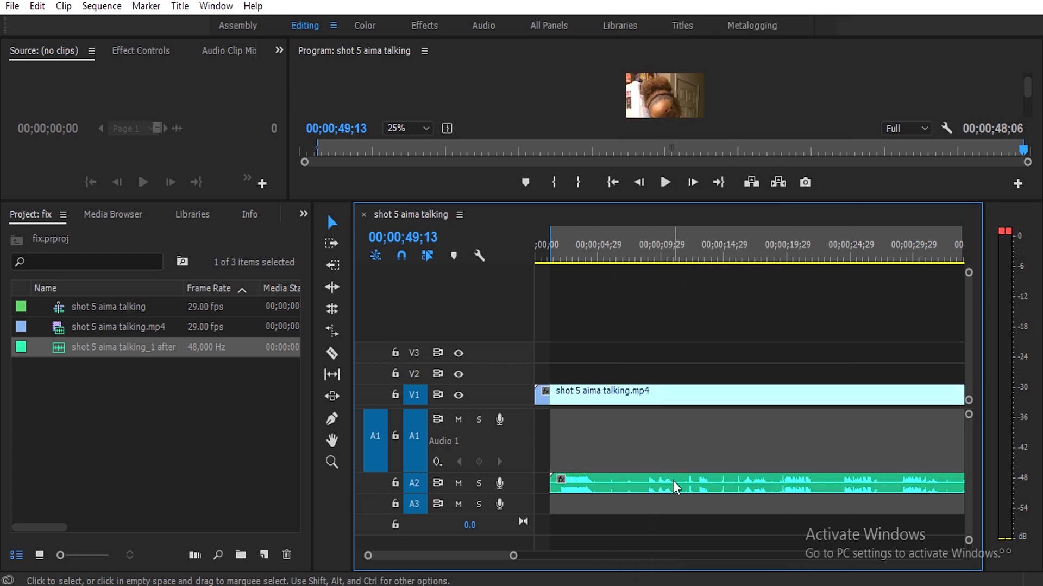
- Move the cleaned audio up into track A1 and play the sequence from the start
{"action": "left_click_drag", "start_coordinate": [675, 487], "coordinate": [628, 431]}
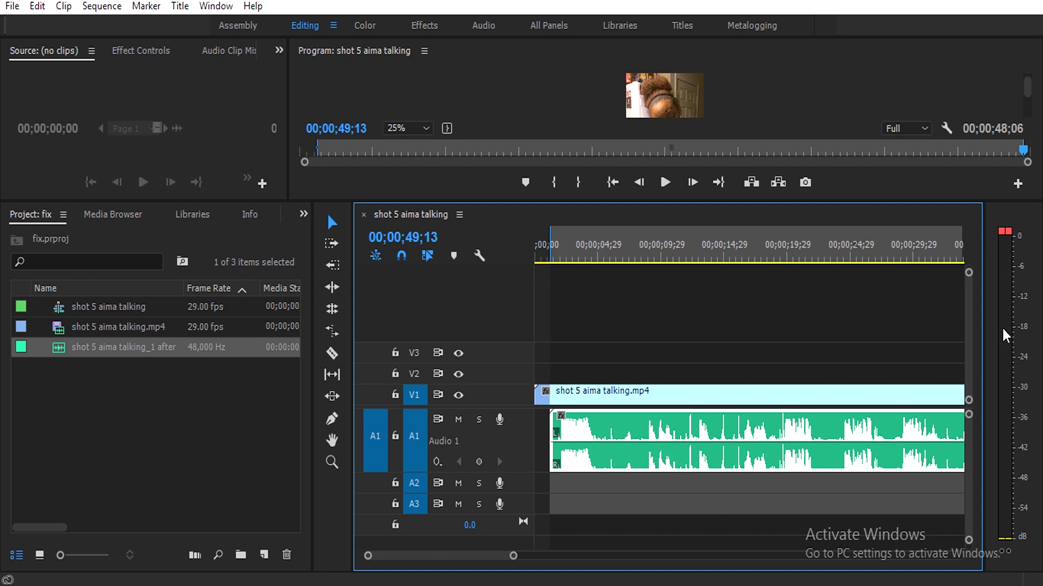
{"action": "left_click", "coordinate": [560, 259]}
{"action": "key", "text": "space"}
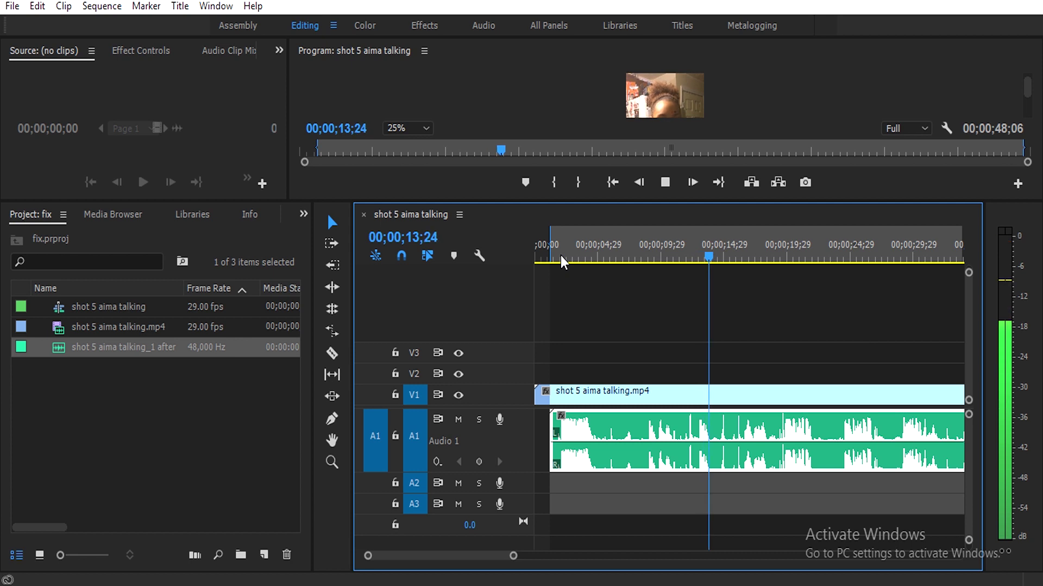
{"action": "left_click", "coordinate": [666, 182]}
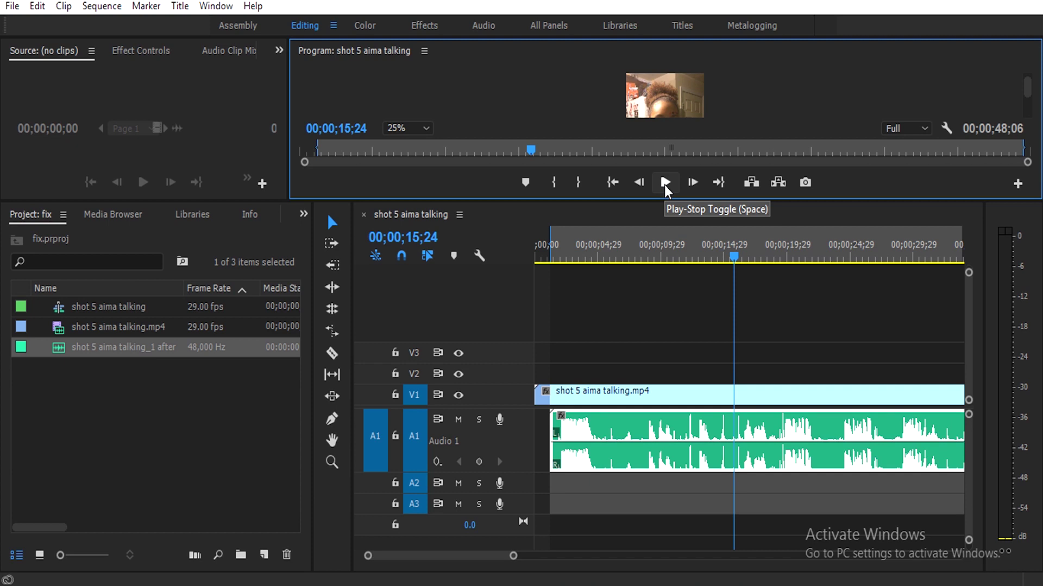
- Try -5 dB Audio Gain on the cleaned clip, then set it back to 0 dB
{"action": "right_click", "coordinate": [720, 427]}
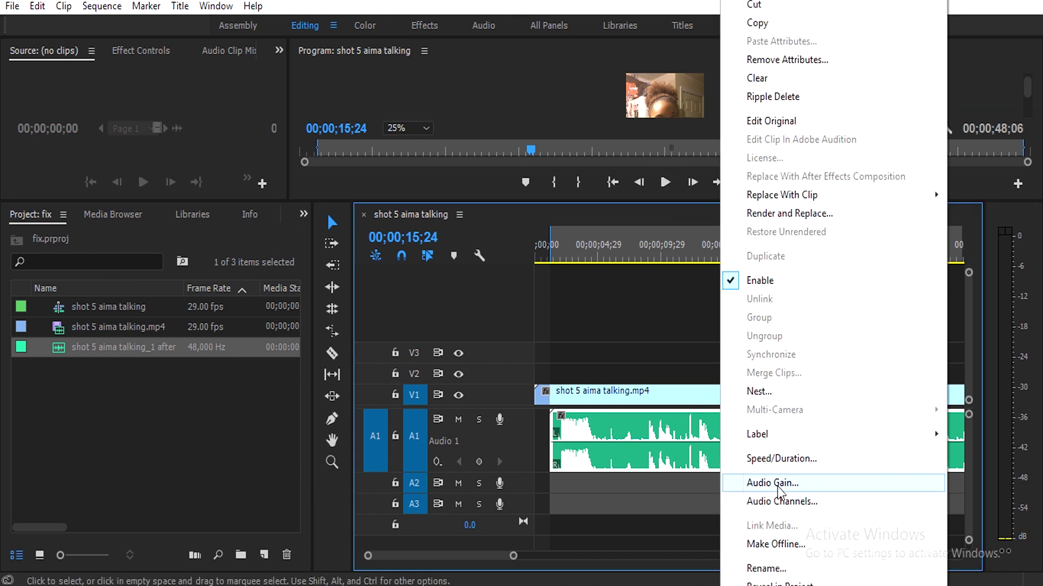
{"action": "left_click", "coordinate": [777, 485]}
{"action": "type", "text": "-5"}
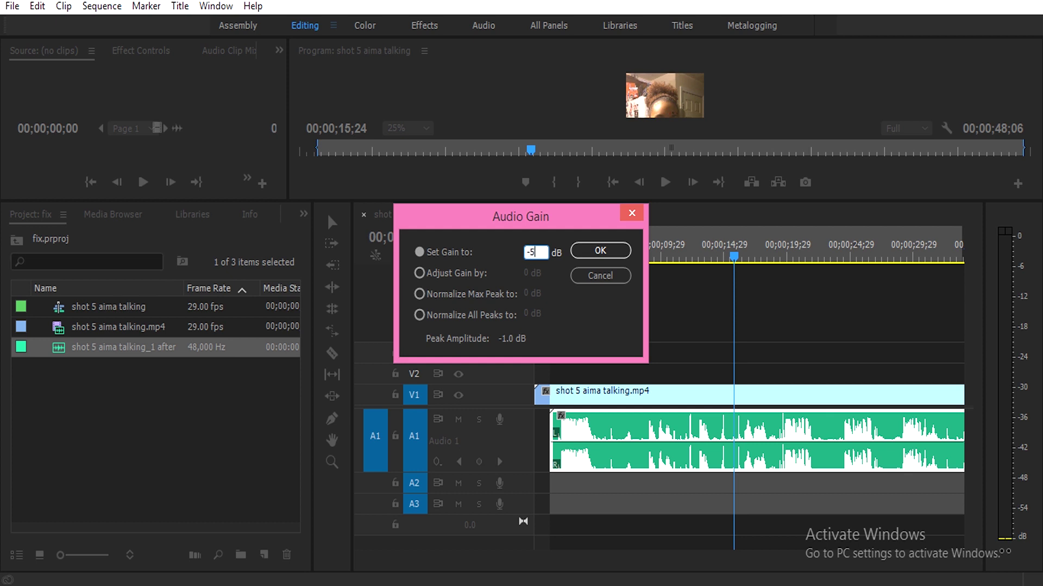
{"action": "key", "text": "Return"}
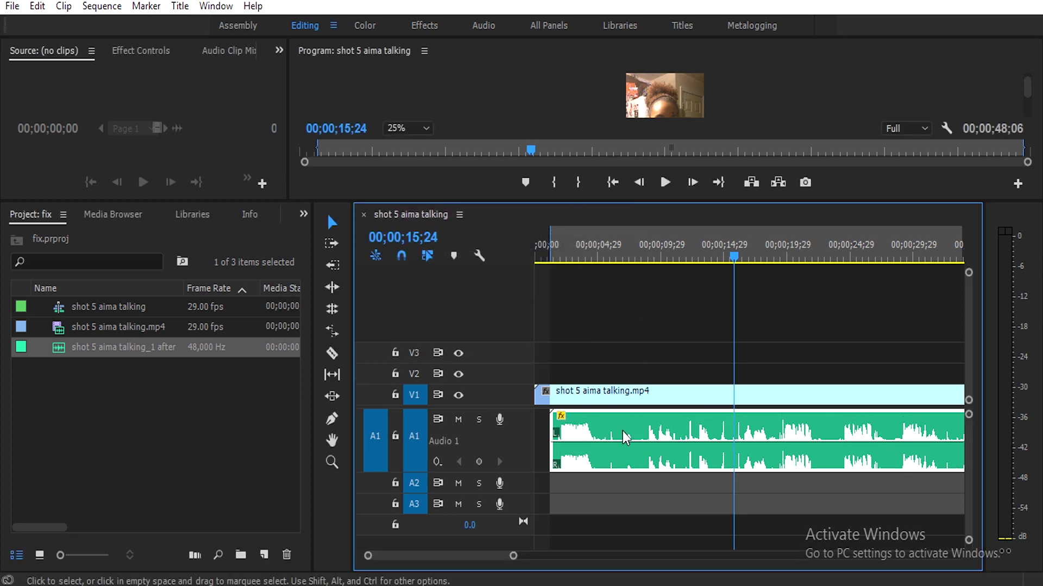
{"action": "right_click", "coordinate": [590, 422]}
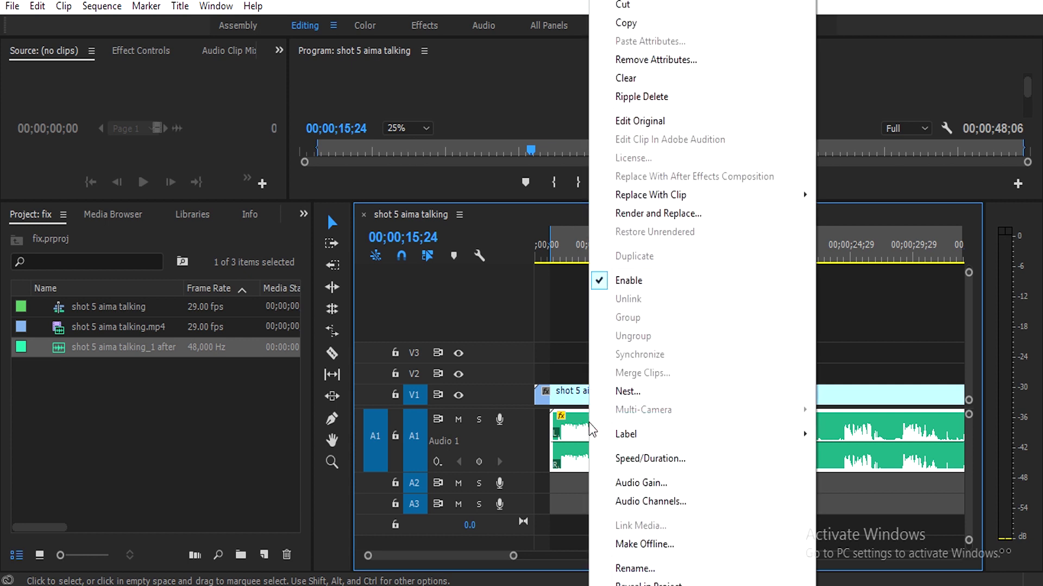
{"action": "left_click", "coordinate": [699, 484]}
{"action": "type", "text": "0"}
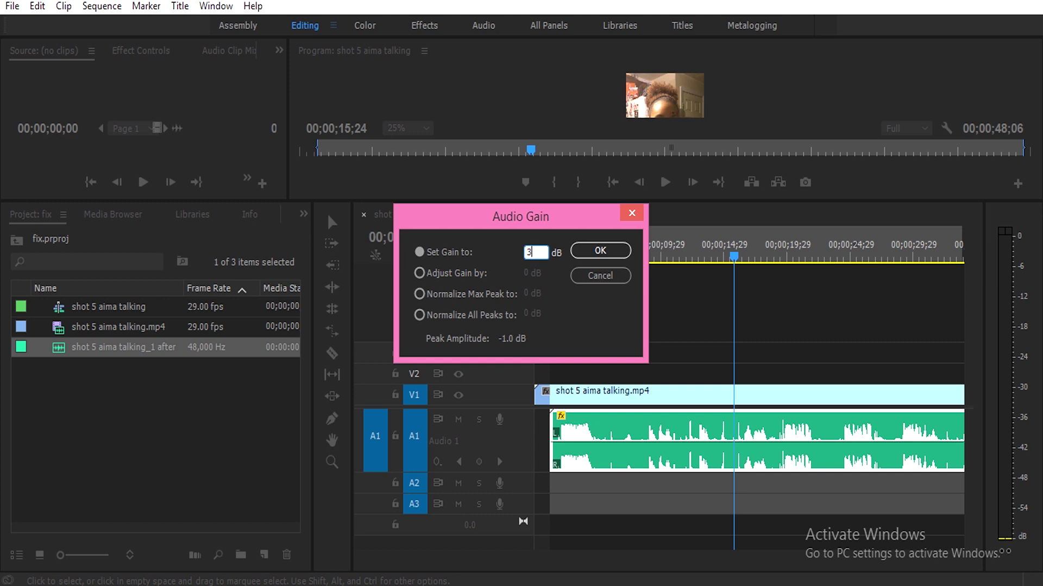
{"action": "key", "text": "Return"}
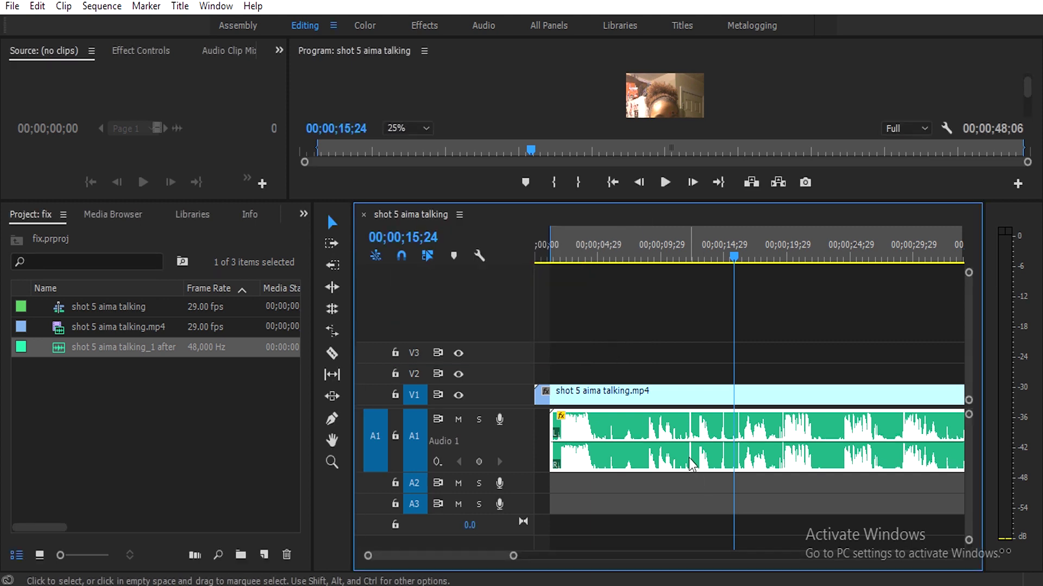
- Confirm the gain value, then play from about 19 seconds to check levels
{"action": "right_click", "coordinate": [691, 464]}
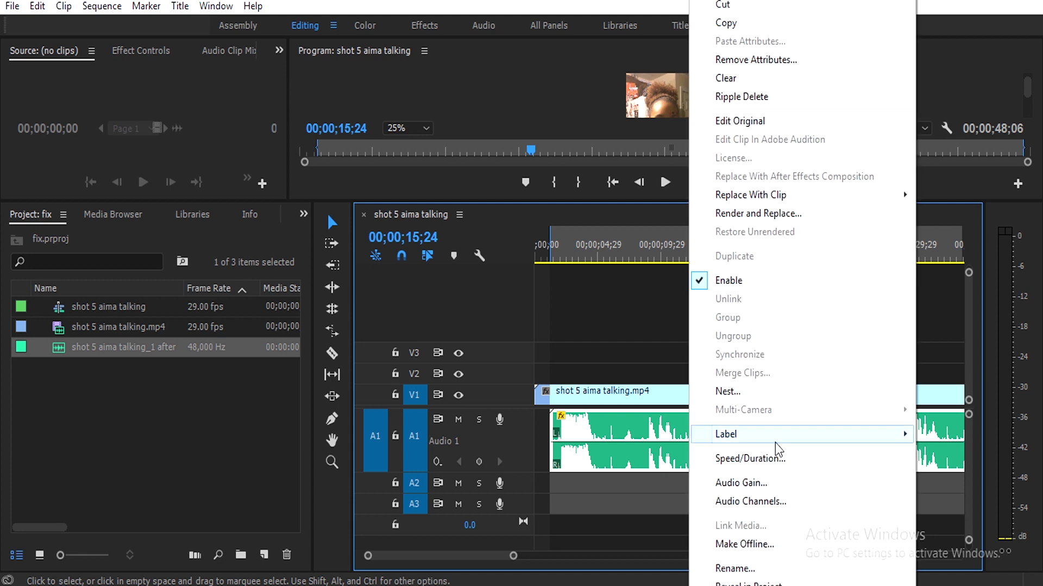
{"action": "left_click", "coordinate": [741, 483]}
{"action": "key", "text": "Return"}
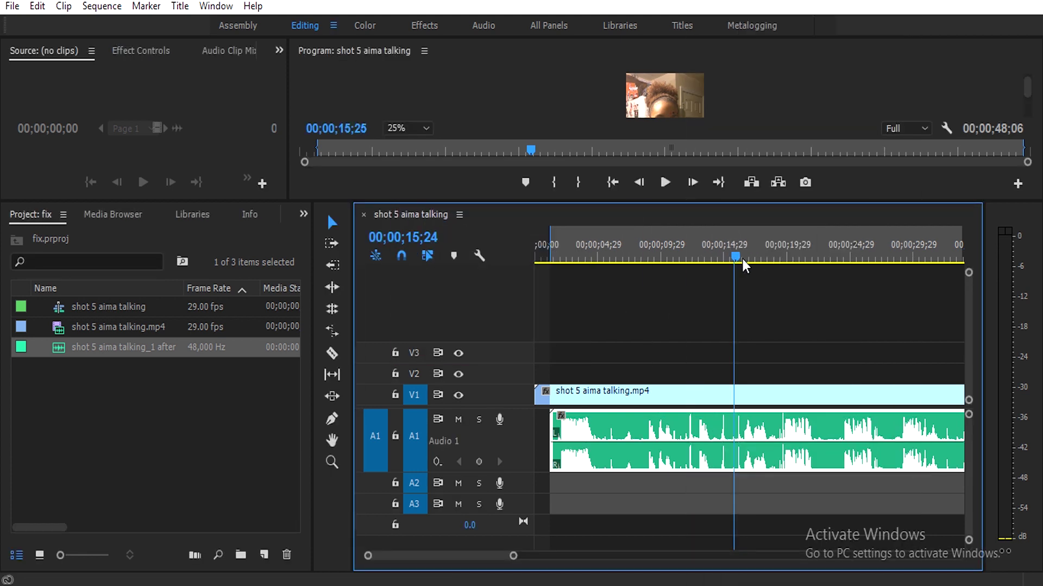
{"action": "left_click_drag", "start_coordinate": [742, 259], "coordinate": [781, 270]}
{"action": "key", "text": "space"}
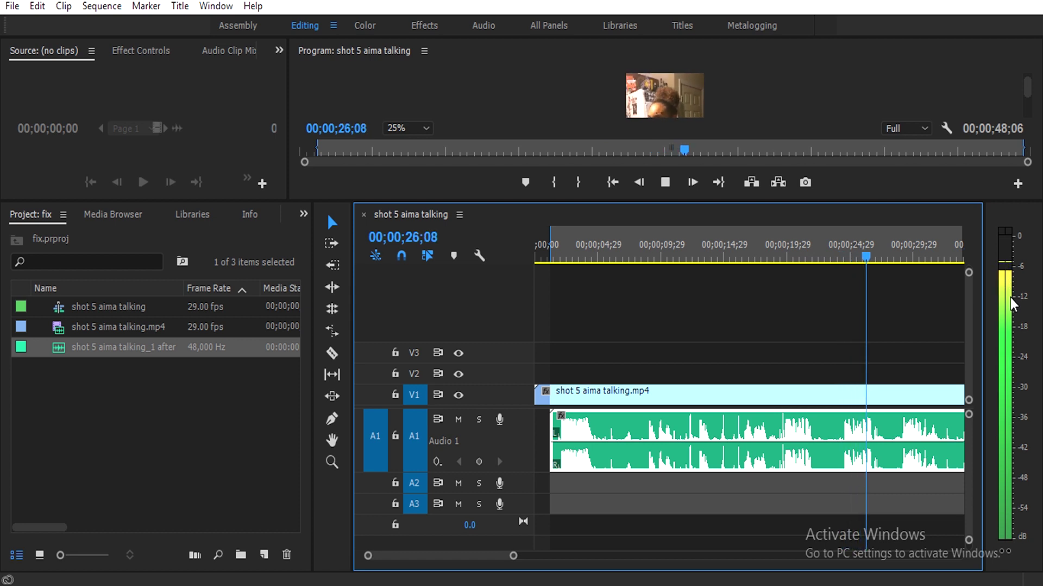
{"action": "key", "text": "space"}
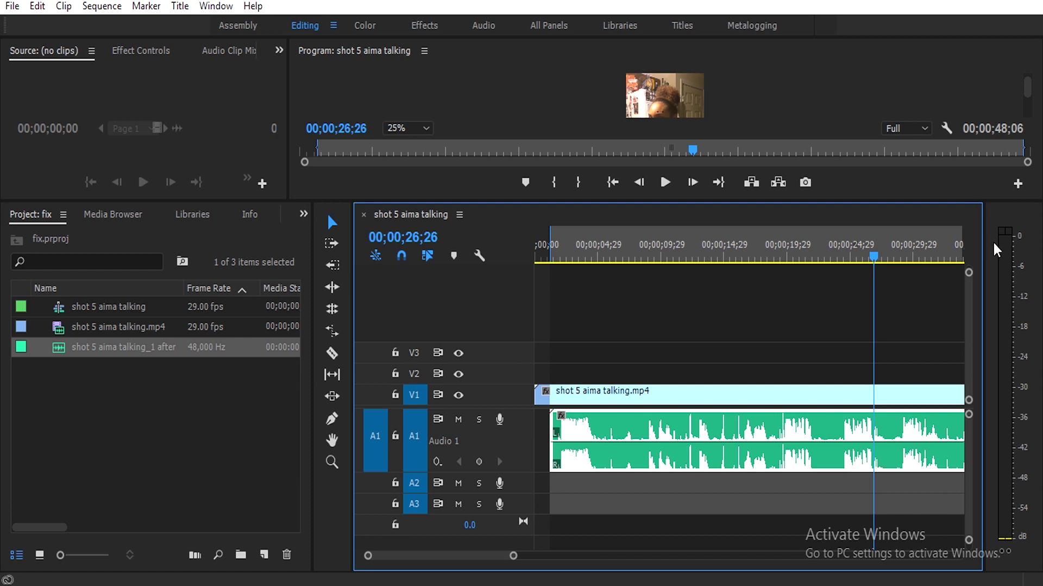
- In the Effects workspace, find DeNoiser (Obsolete) and apply it to the A1 audio clip
{"action": "left_click", "coordinate": [418, 24]}
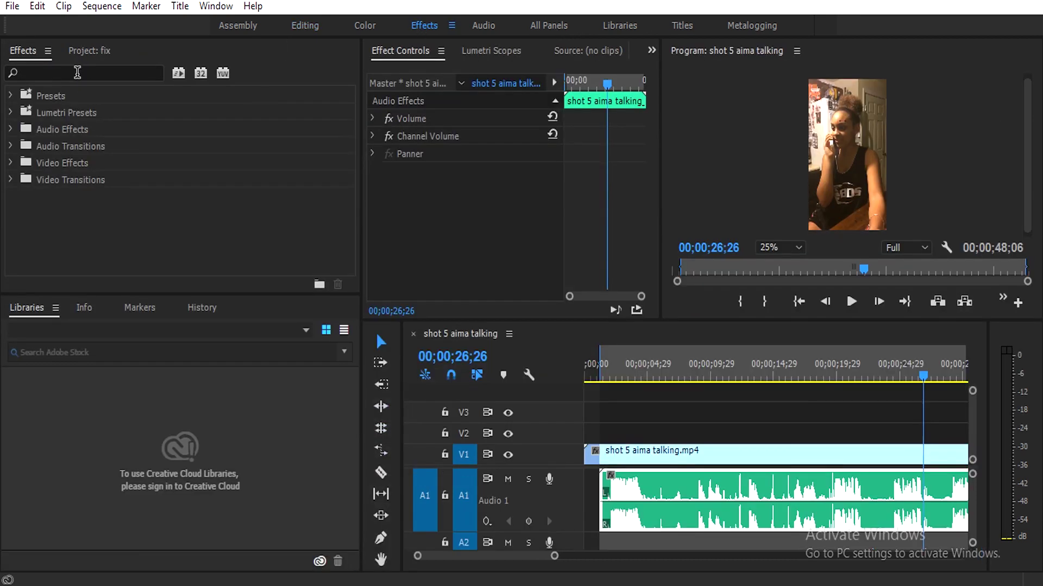
{"action": "left_click", "coordinate": [77, 72]}
{"action": "type", "text": "denoi"}
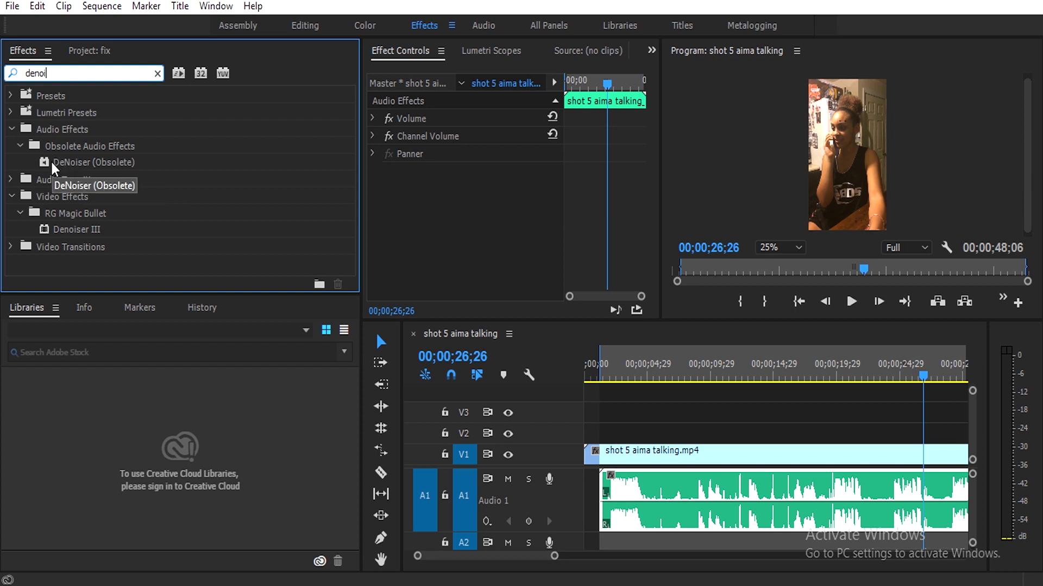
{"action": "left_click_drag", "start_coordinate": [51, 167], "coordinate": [442, 298]}
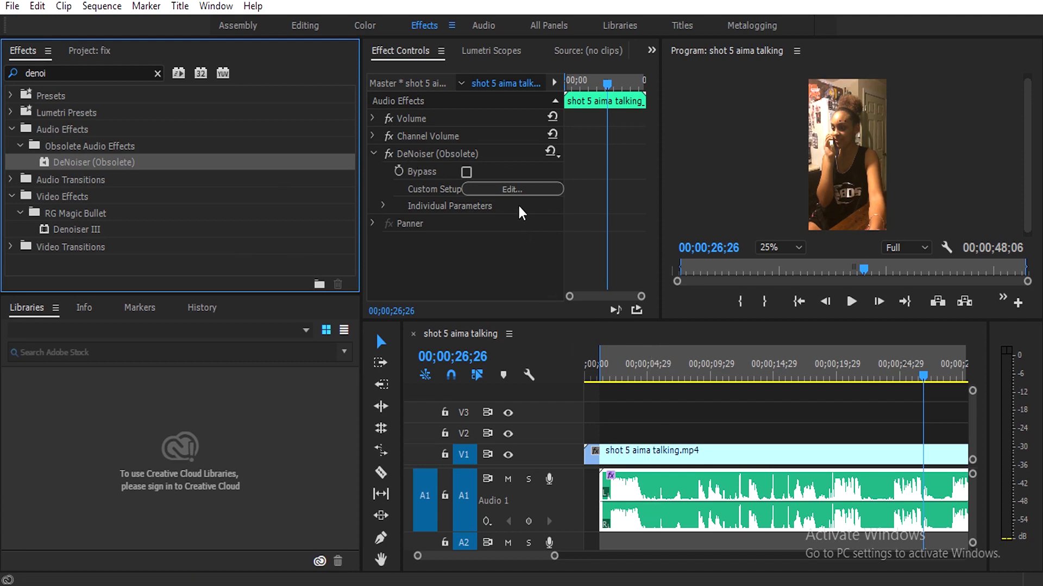
{"action": "left_click", "coordinate": [632, 432]}
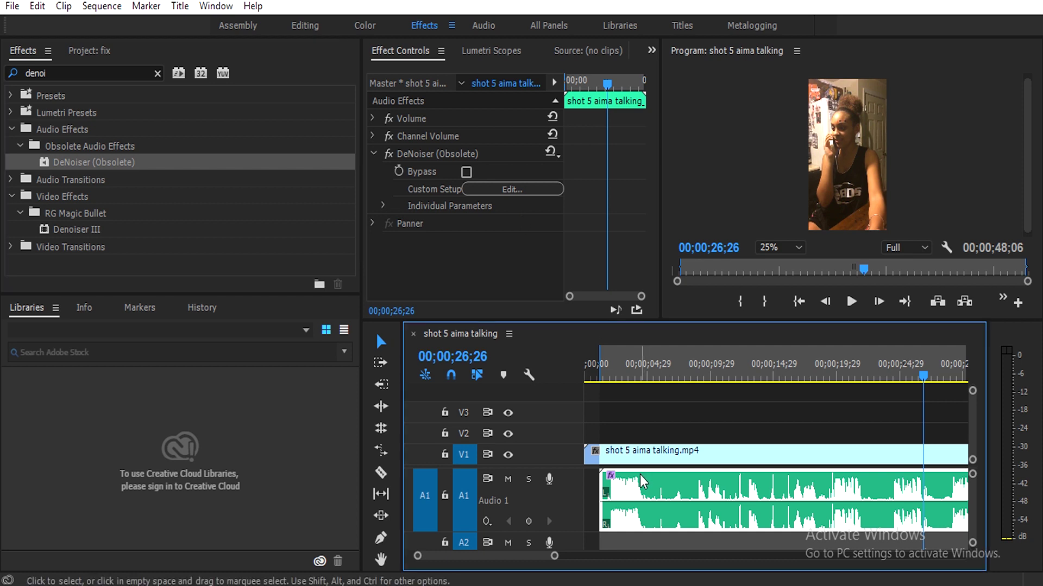
- In the DeNoiser custom setup, set Reduction to -20 dB and Offset to 10 dB
{"action": "left_click", "coordinate": [511, 190]}
{"action": "left_click", "coordinate": [523, 397]}
{"action": "type", "text": "-20"}
{"action": "left_click", "coordinate": [584, 396]}
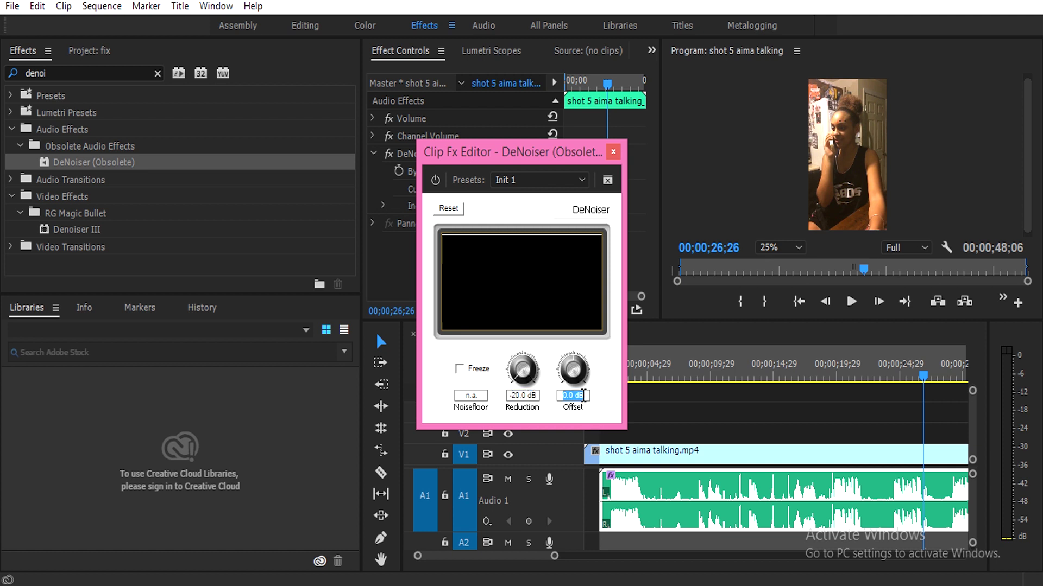
{"action": "type", "text": "10"}
{"action": "key", "text": "Return"}
{"action": "left_click", "coordinate": [613, 152]}
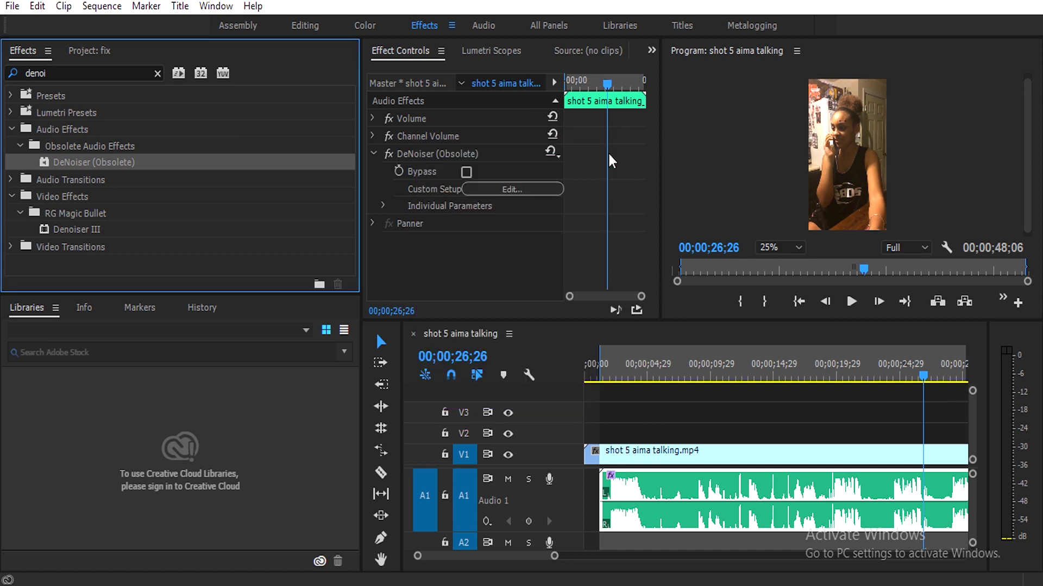
- Play the denoised sequence from the start, then again from about 30 seconds in the Editing workspace
{"action": "left_click", "coordinate": [600, 368]}
{"action": "key", "text": "space"}
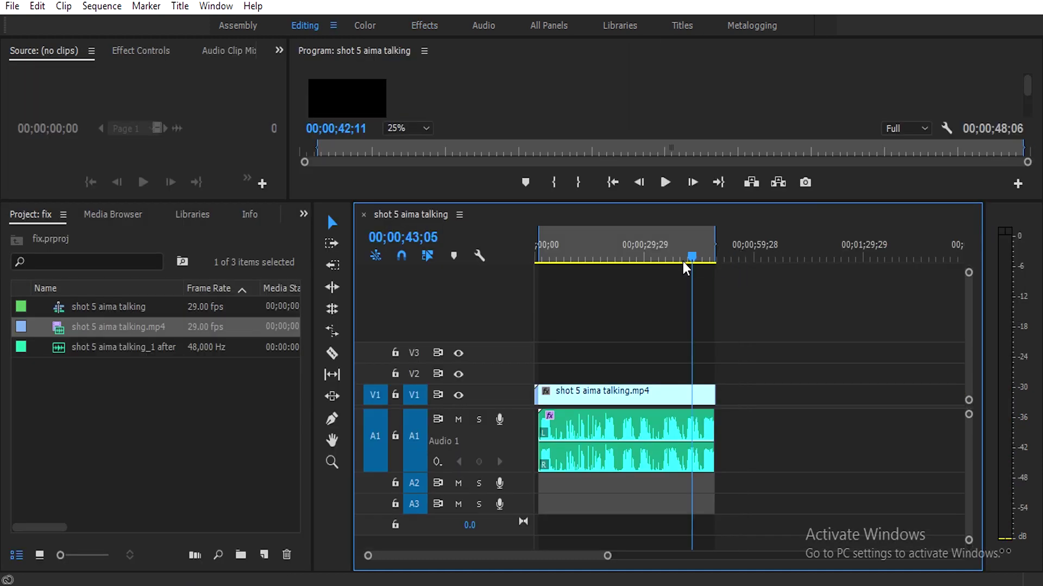
{"action": "left_click_drag", "start_coordinate": [682, 261], "coordinate": [645, 274]}
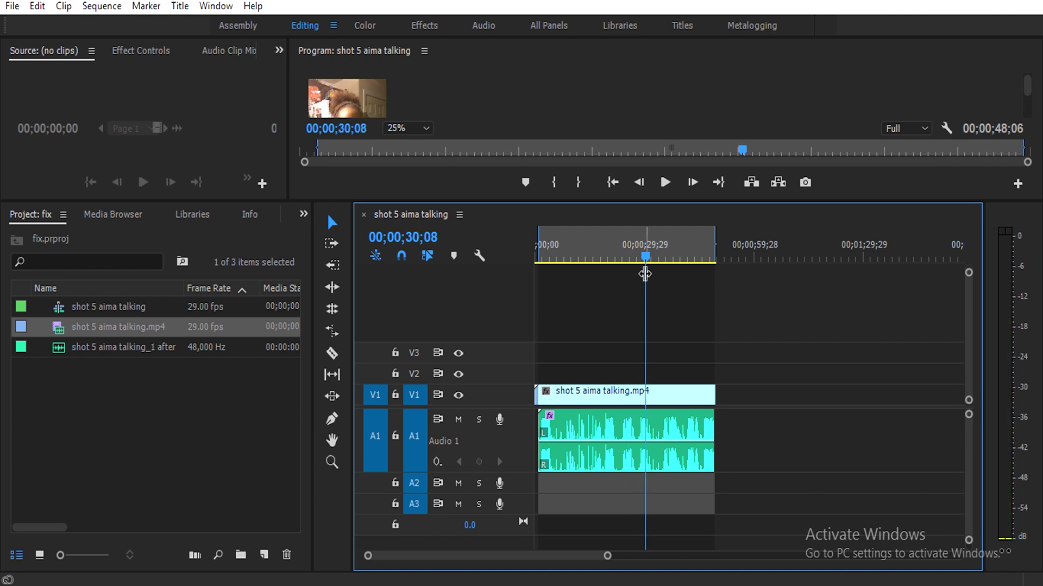
{"action": "key", "text": "space"}
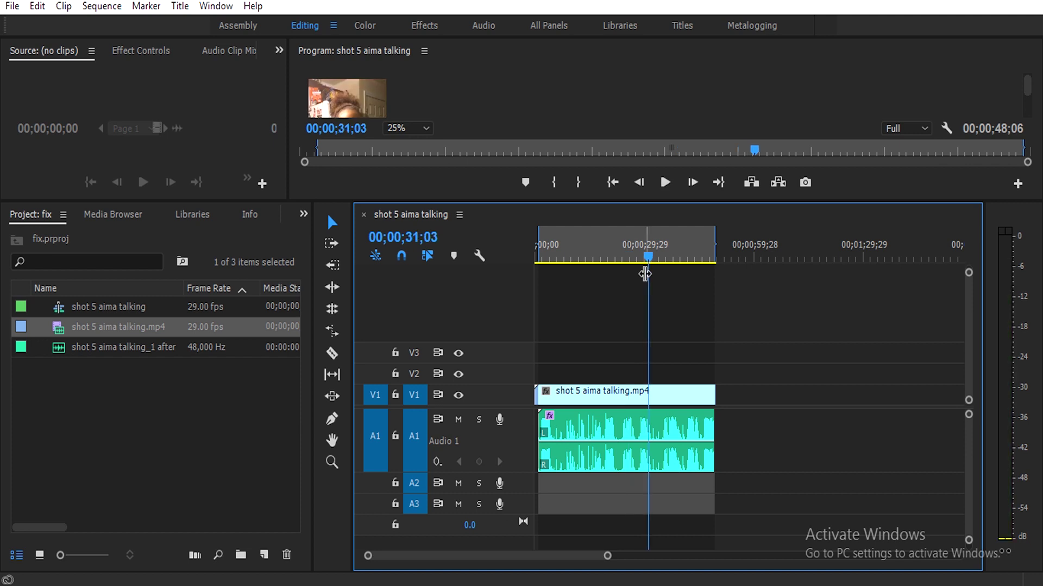